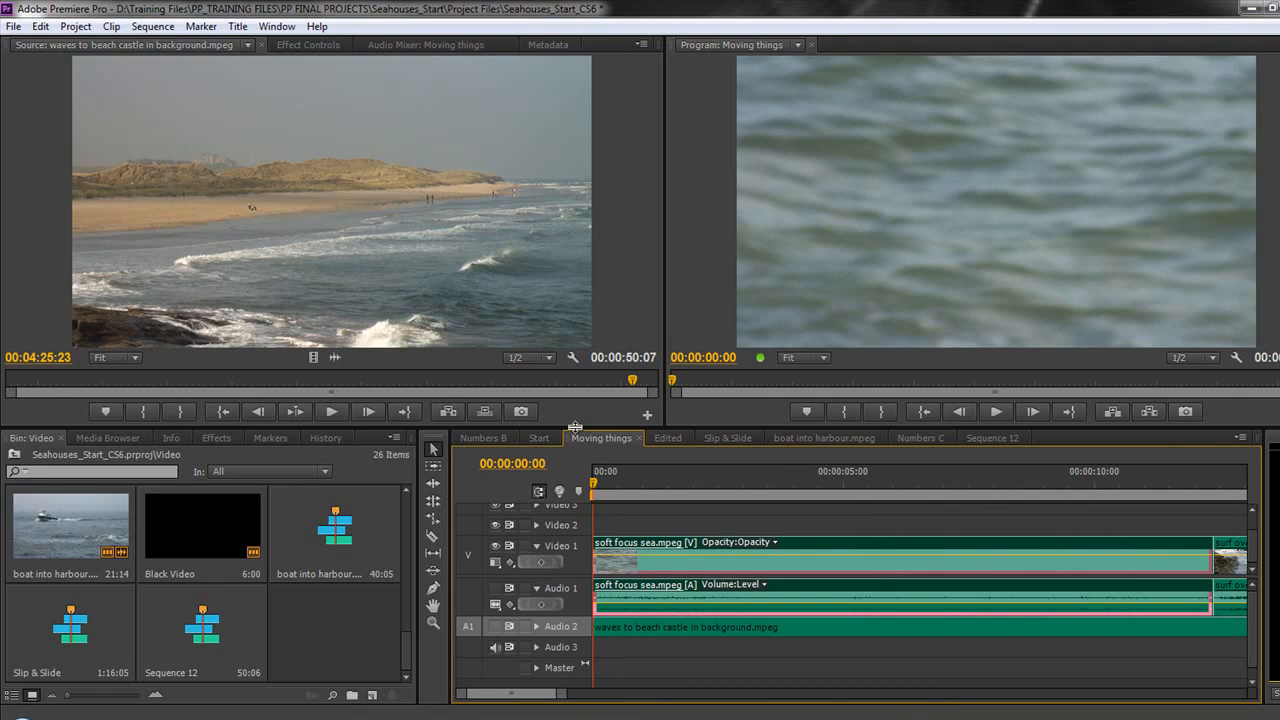
Step: Enlarge the timeline panel and expand the Video 1 and Audio 1 tracks
{"action": "left_click_drag", "start_coordinate": [575, 427], "coordinate": [575, 360]}
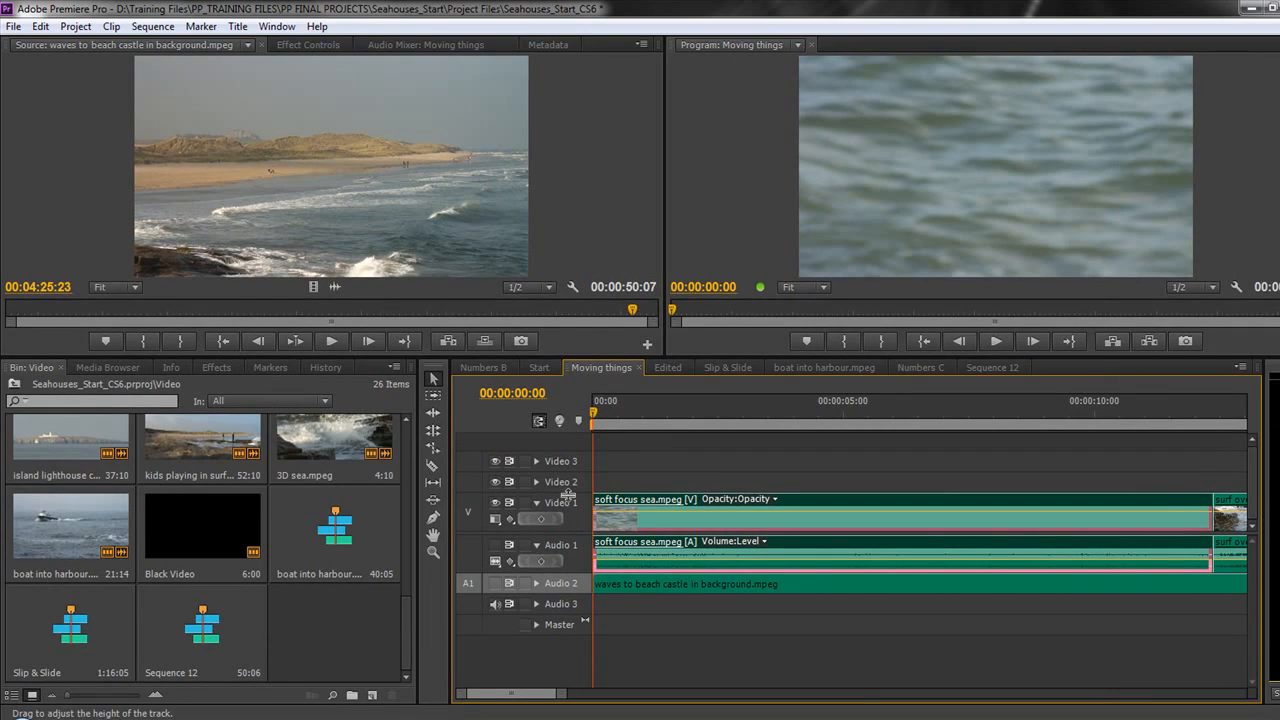
{"action": "left_click_drag", "start_coordinate": [566, 494], "coordinate": [566, 457]}
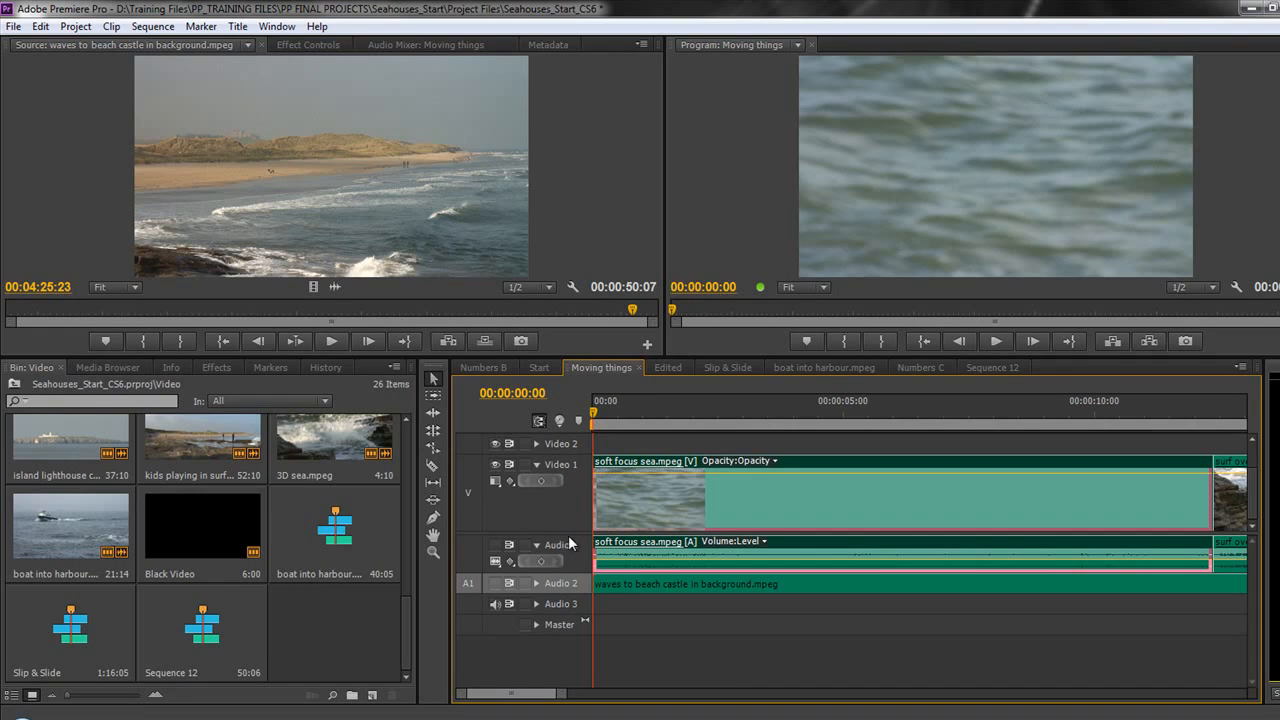
{"action": "left_click_drag", "start_coordinate": [572, 574], "coordinate": [572, 666]}
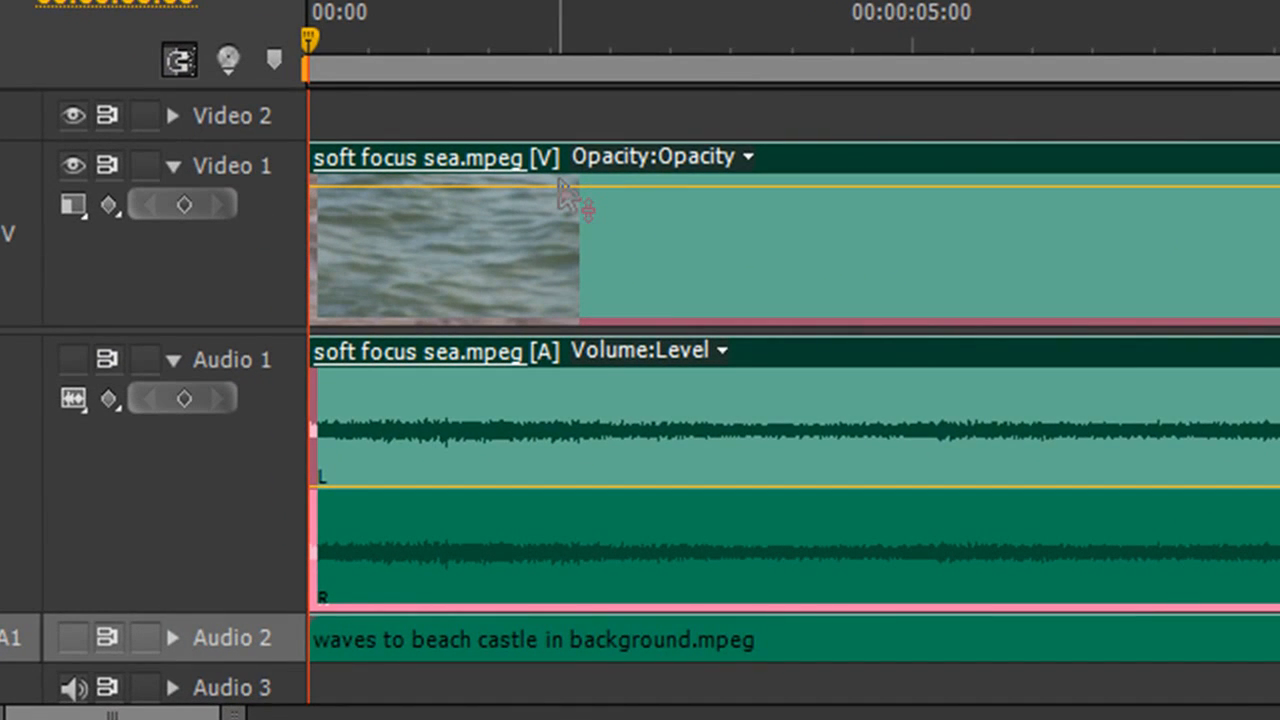
Step: Show Opacity:Opacity on the video clip and Volume:Level on the audio clip
{"action": "left_click", "coordinate": [697, 158]}
{"action": "mouse_move", "coordinate": [698, 225]}
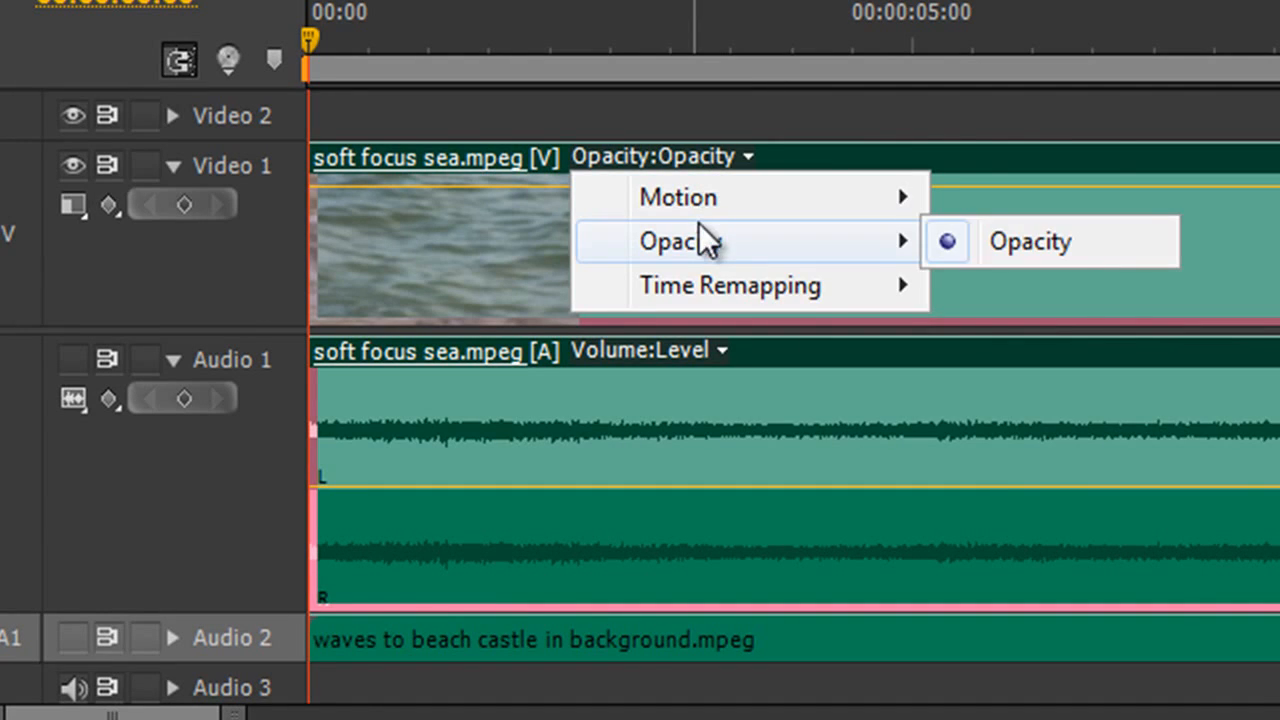
{"action": "left_click", "coordinate": [1000, 244]}
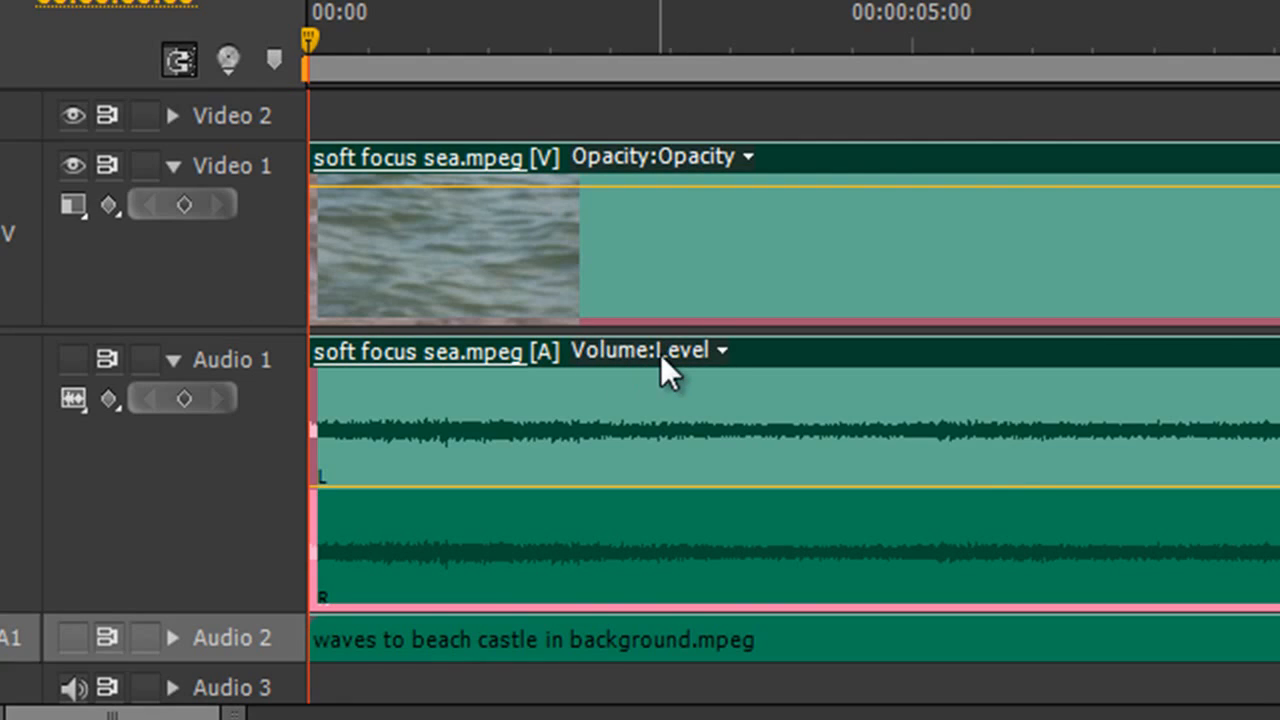
{"action": "left_click", "coordinate": [716, 350]}
{"action": "mouse_move", "coordinate": [712, 395]}
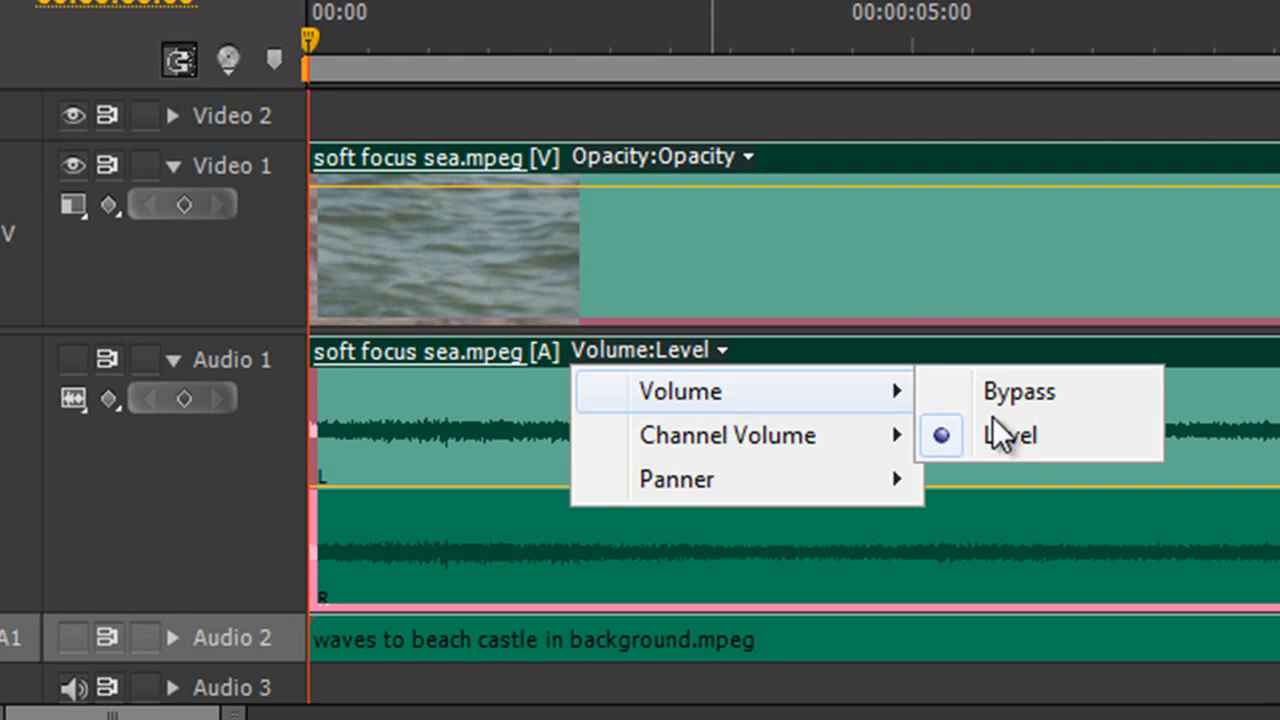
{"action": "left_click", "coordinate": [1260, 412]}
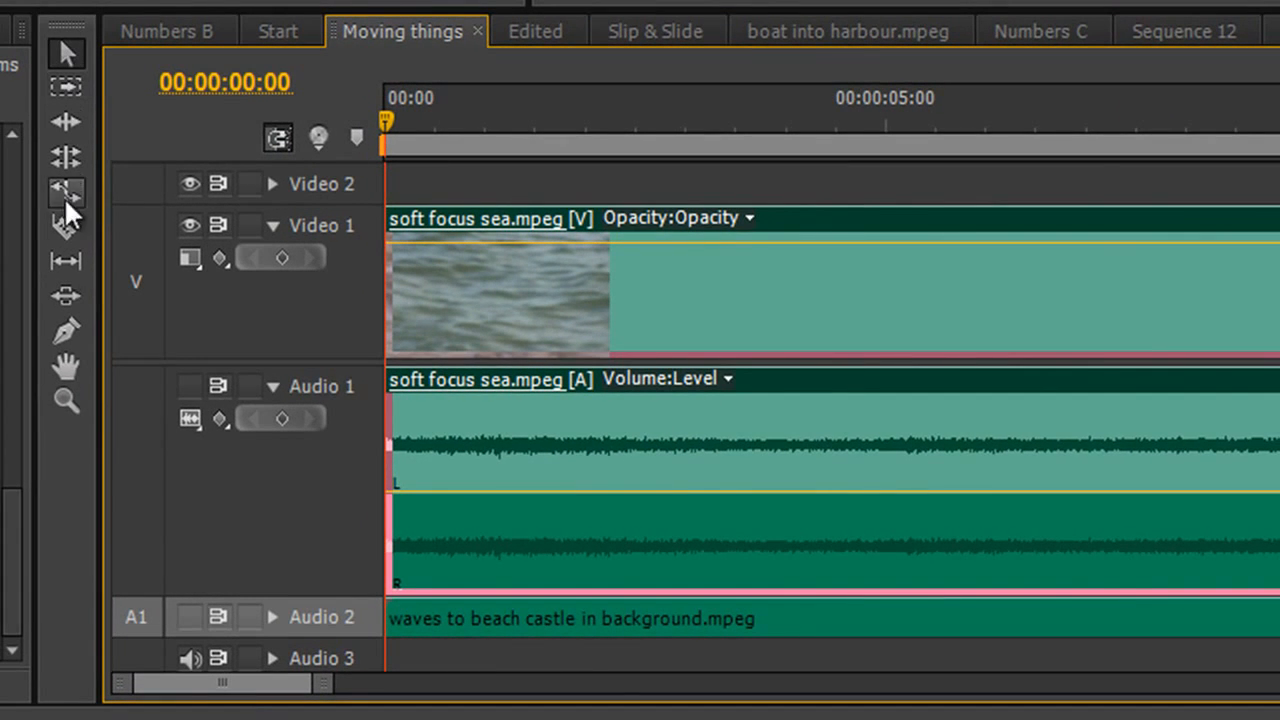
Step: With the Pen tool, add opacity keyframes at 00:00:02:11 and the clip start, then pull the first keyframe down to 0
{"action": "left_click", "coordinate": [66, 331]}
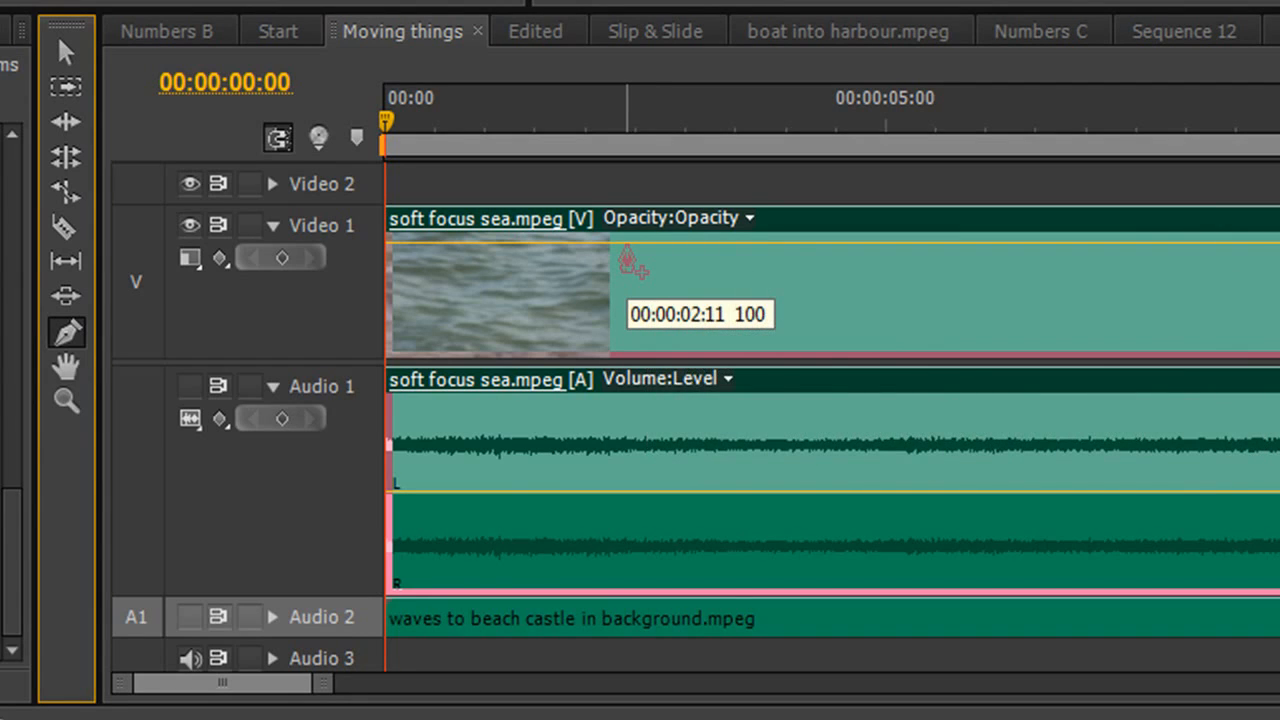
{"action": "left_click", "coordinate": [627, 243]}
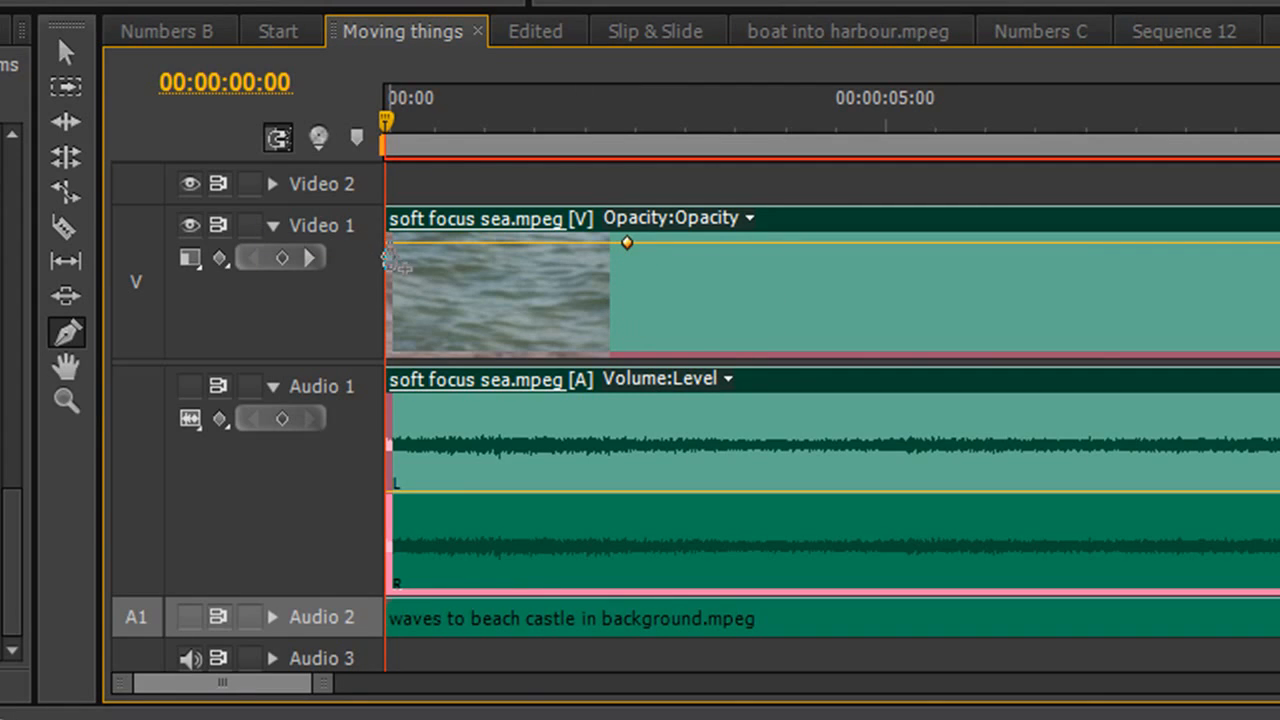
{"action": "left_click", "coordinate": [390, 243]}
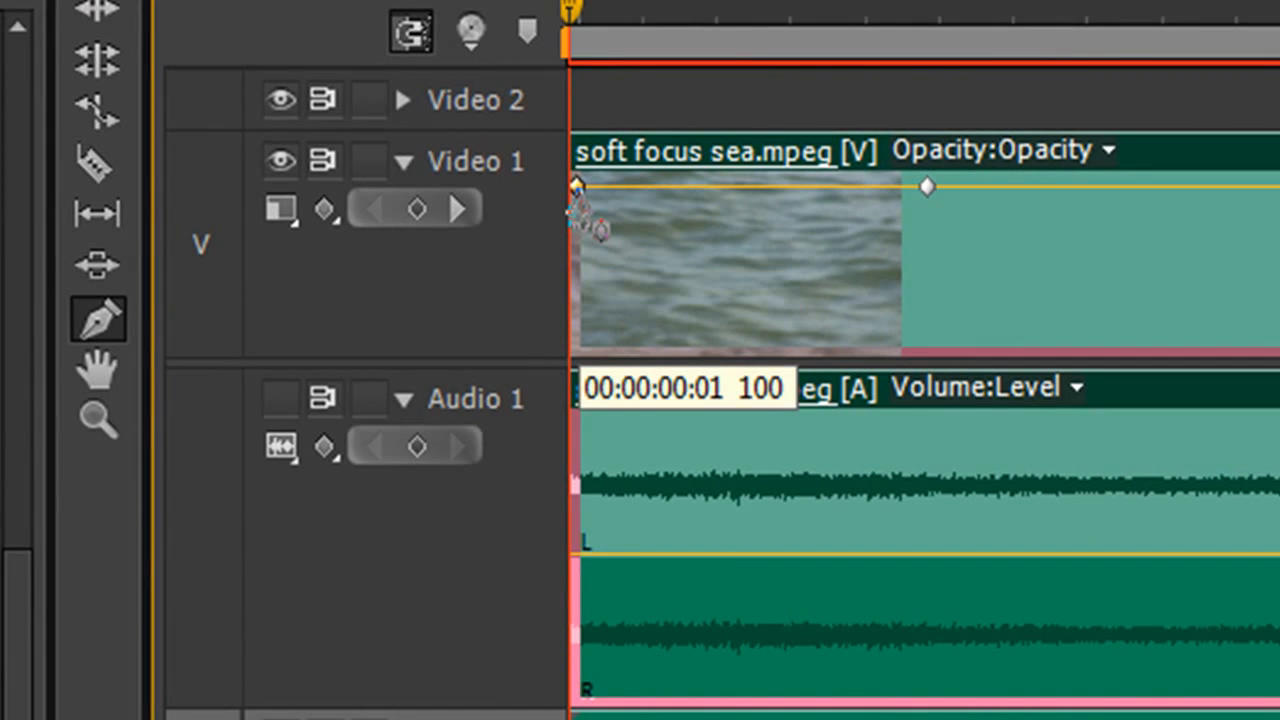
{"action": "left_click_drag", "start_coordinate": [576, 186], "coordinate": [580, 357]}
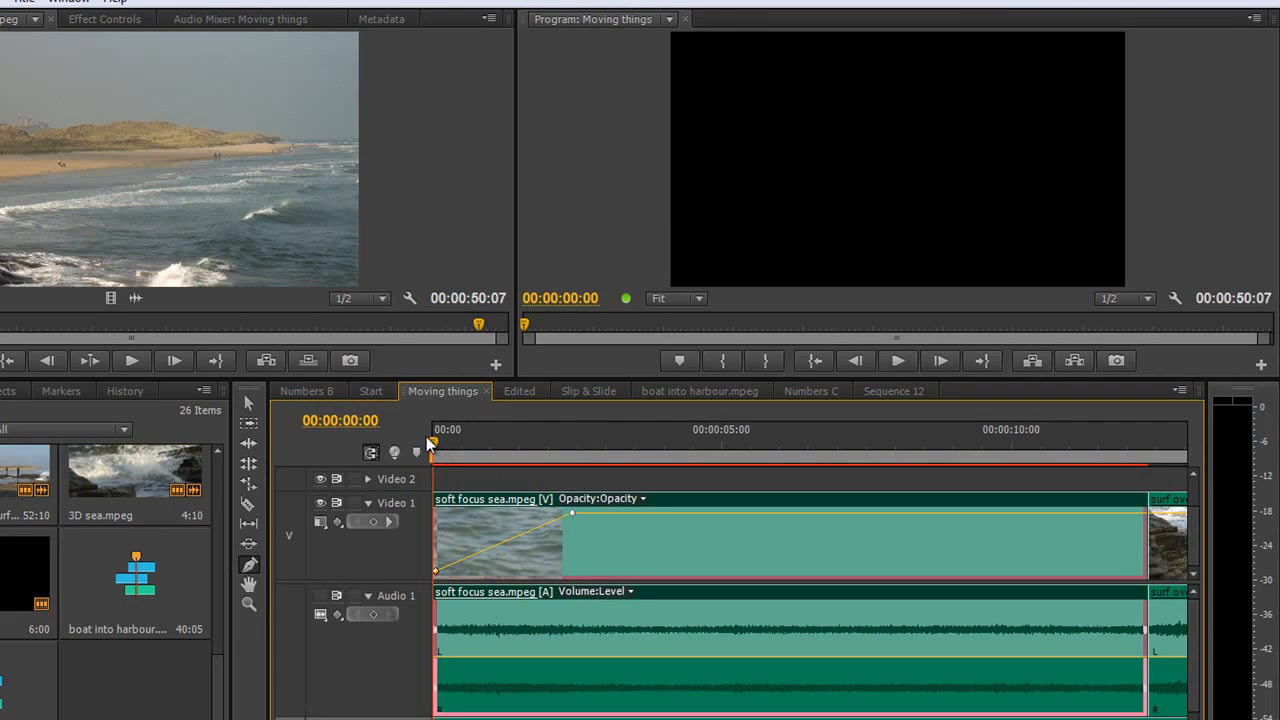
Step: Add a level, linear opacity keyframe at 00:00:05:13 and a volume keyframe at 00:00:02:11
{"action": "left_click_drag", "start_coordinate": [431, 441], "coordinate": [571, 453]}
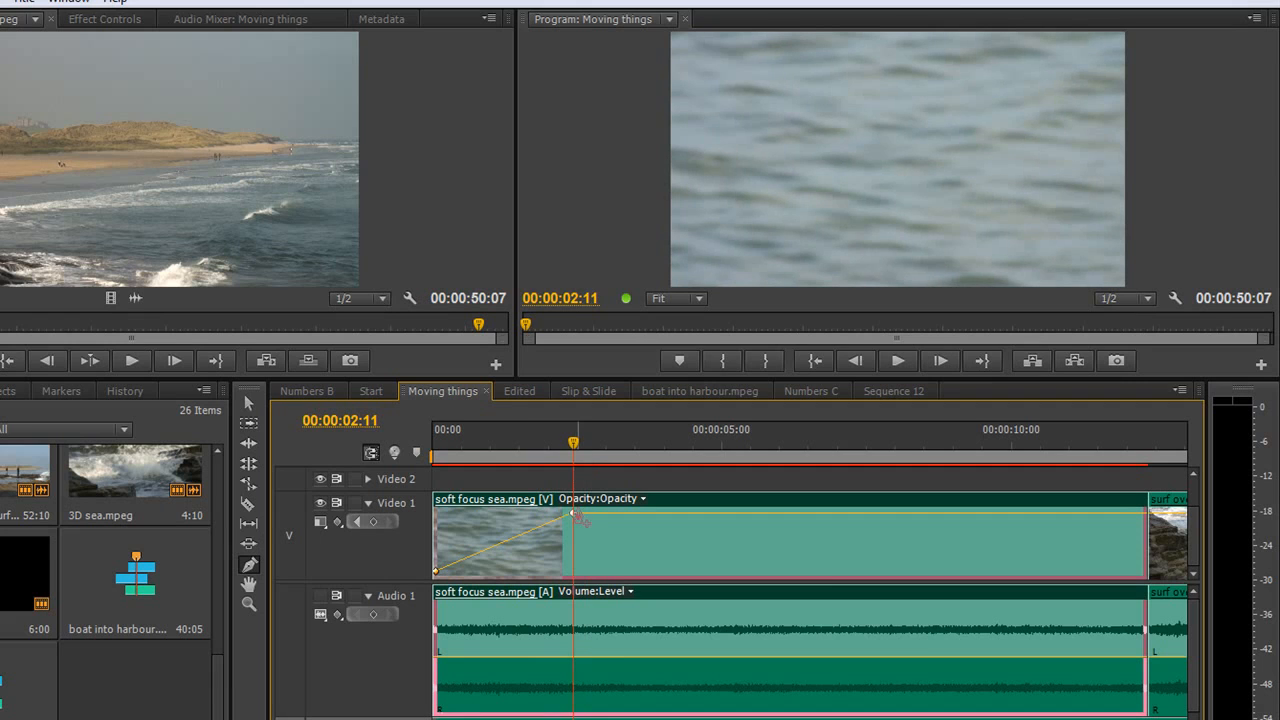
{"action": "left_click", "coordinate": [752, 513]}
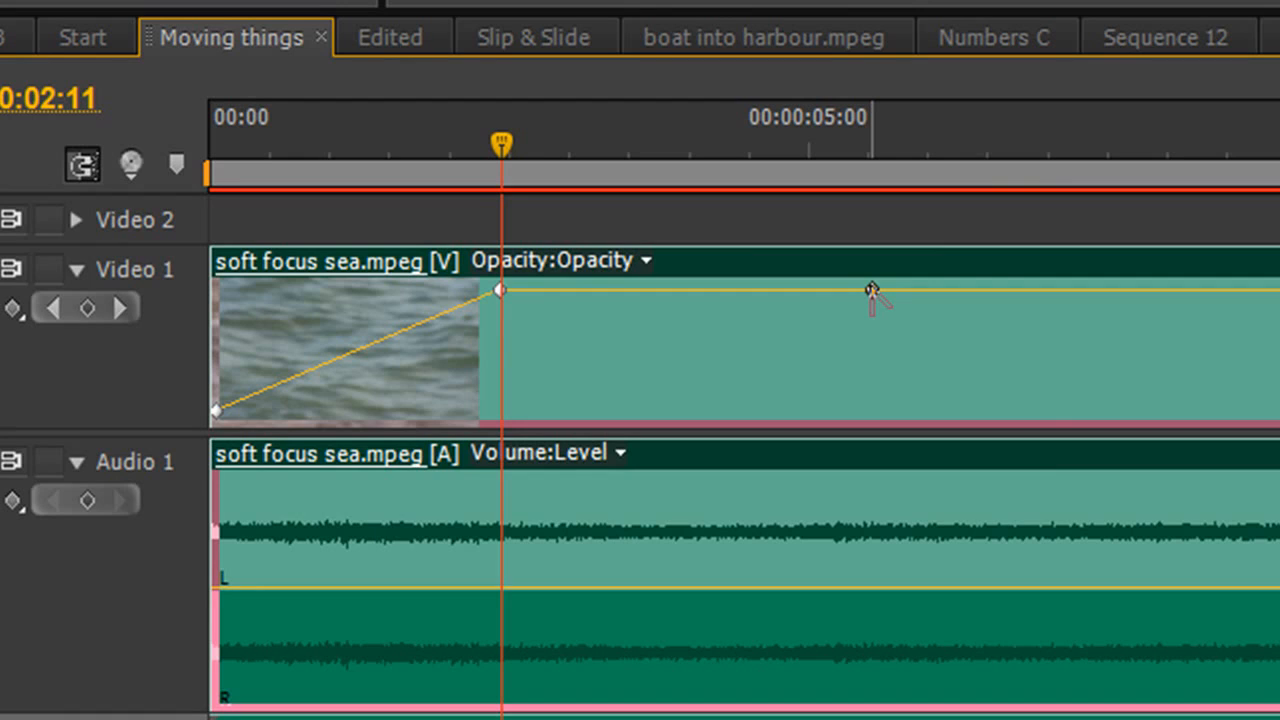
{"action": "left_click", "coordinate": [872, 290], "text": "ctrl"}
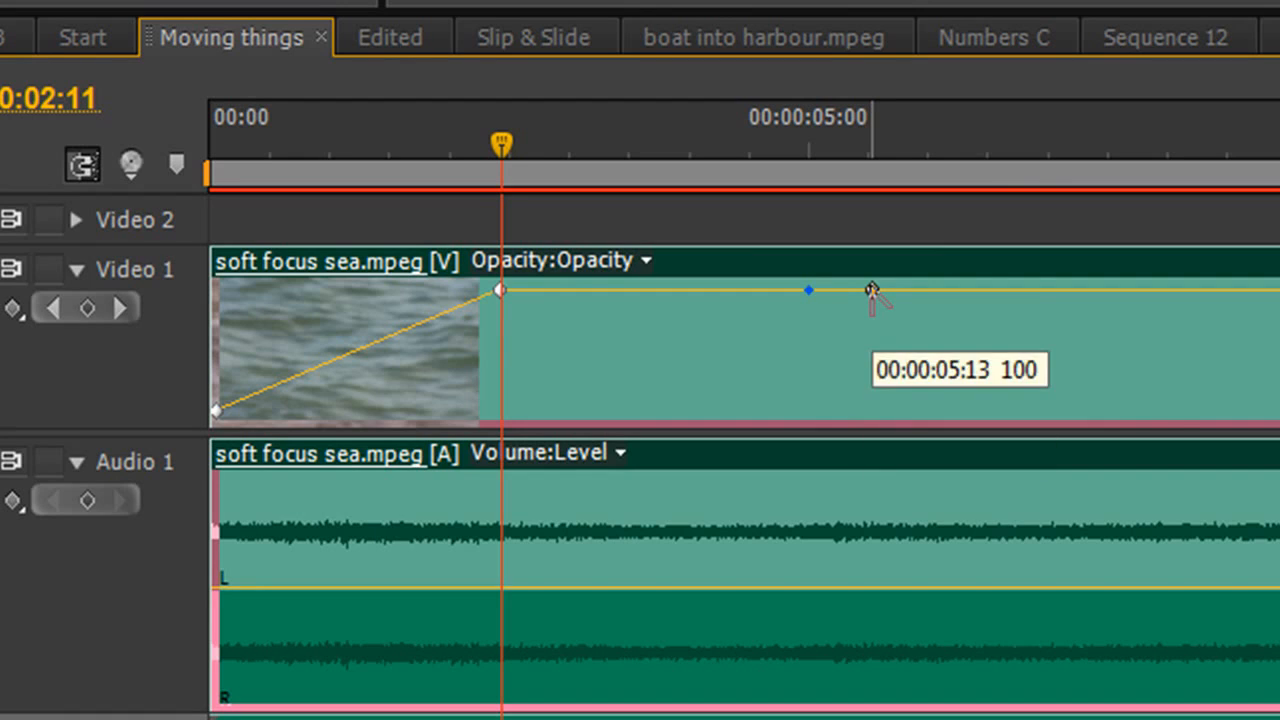
{"action": "mouse_move", "coordinate": [809, 292]}
{"action": "left_mouse_down"}
{"action": "mouse_move", "coordinate": [820, 350]}
{"action": "mouse_move", "coordinate": [800, 258]}
{"action": "mouse_move", "coordinate": [810, 347]}
{"action": "mouse_move", "coordinate": [806, 296]}
{"action": "mouse_move", "coordinate": [817, 296]}
{"action": "mouse_move", "coordinate": [834, 352]}
{"action": "mouse_move", "coordinate": [837, 310]}
{"action": "mouse_move", "coordinate": [820, 289]}
{"action": "left_mouse_up"}
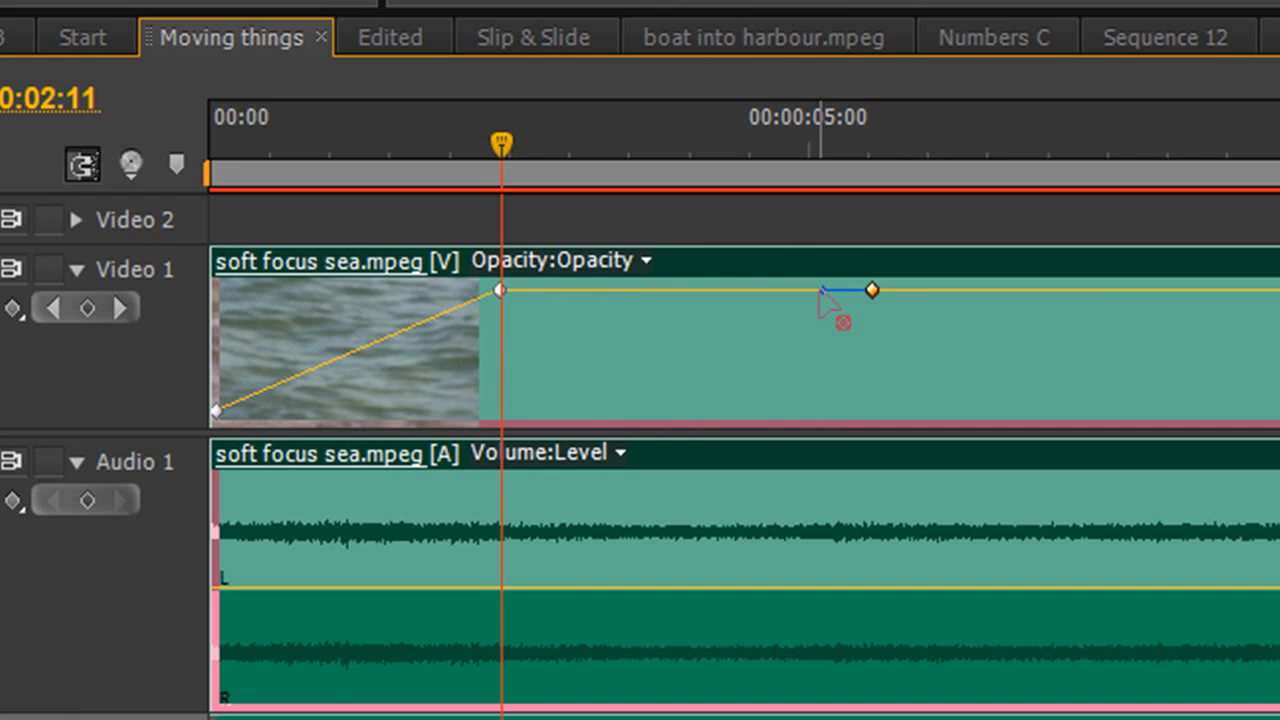
{"action": "left_click", "coordinate": [871, 291], "text": "ctrl"}
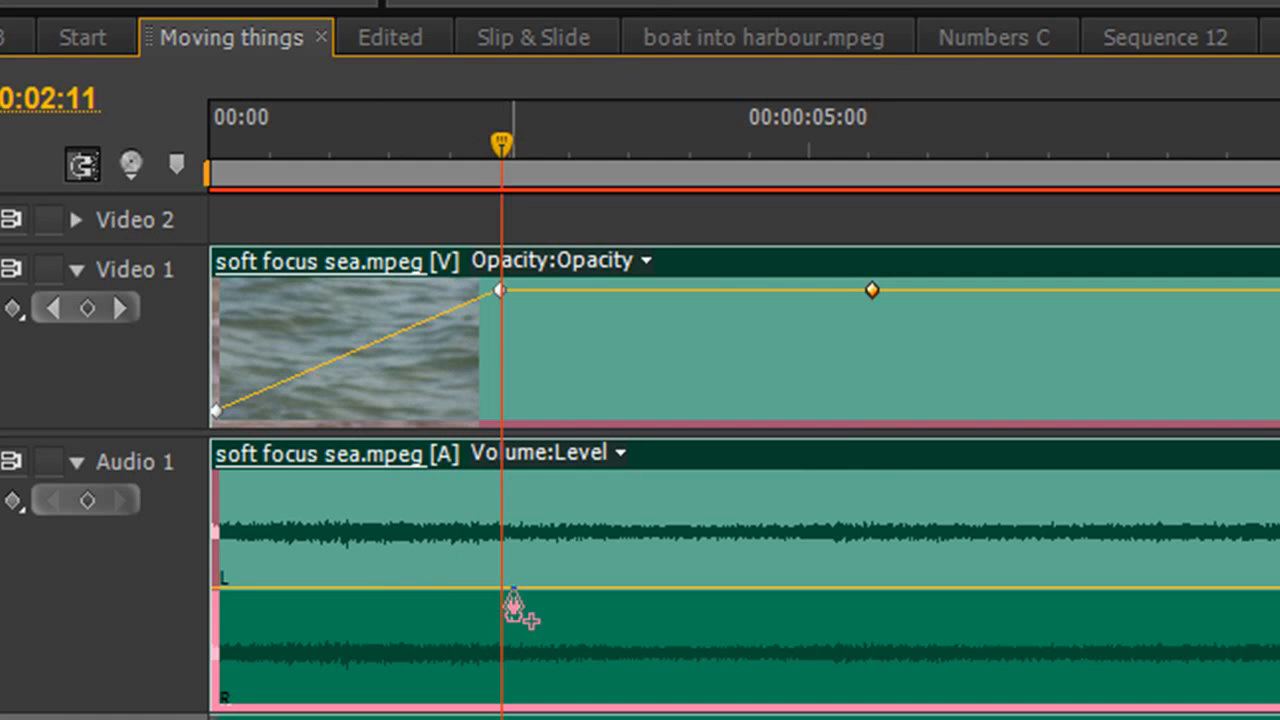
{"action": "left_click", "coordinate": [506, 589], "text": "ctrl"}
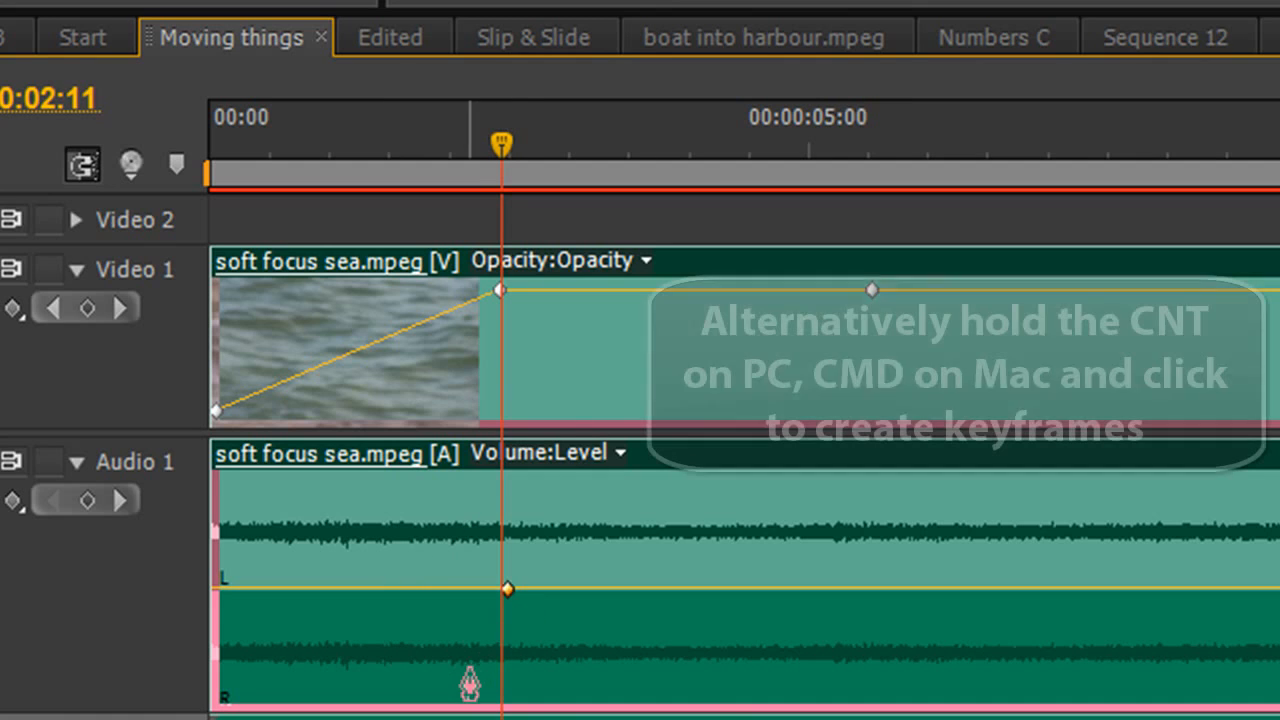
Step: Add a volume keyframe at the clip start, pull it down, and curve the ramp into 00:00:02:11 with Bezier handles
{"action": "left_click", "coordinate": [218, 589], "text": "ctrl"}
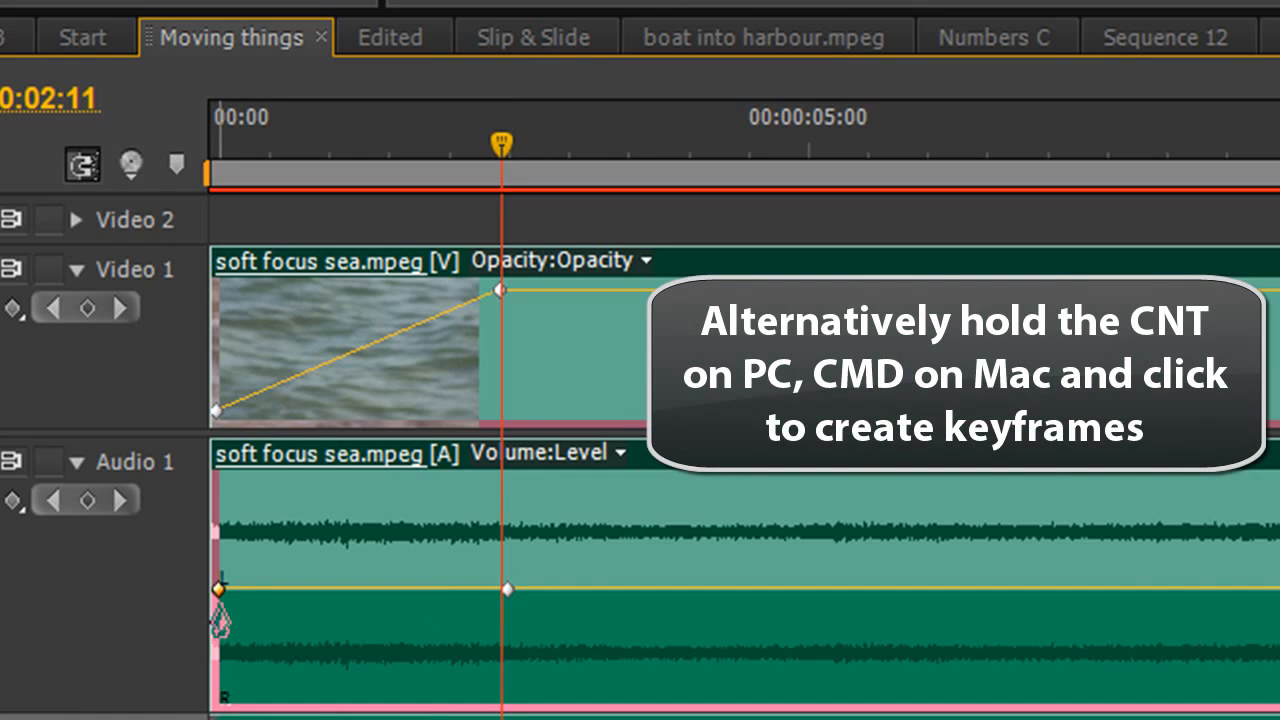
{"action": "left_click_drag", "start_coordinate": [218, 589], "coordinate": [220, 693]}
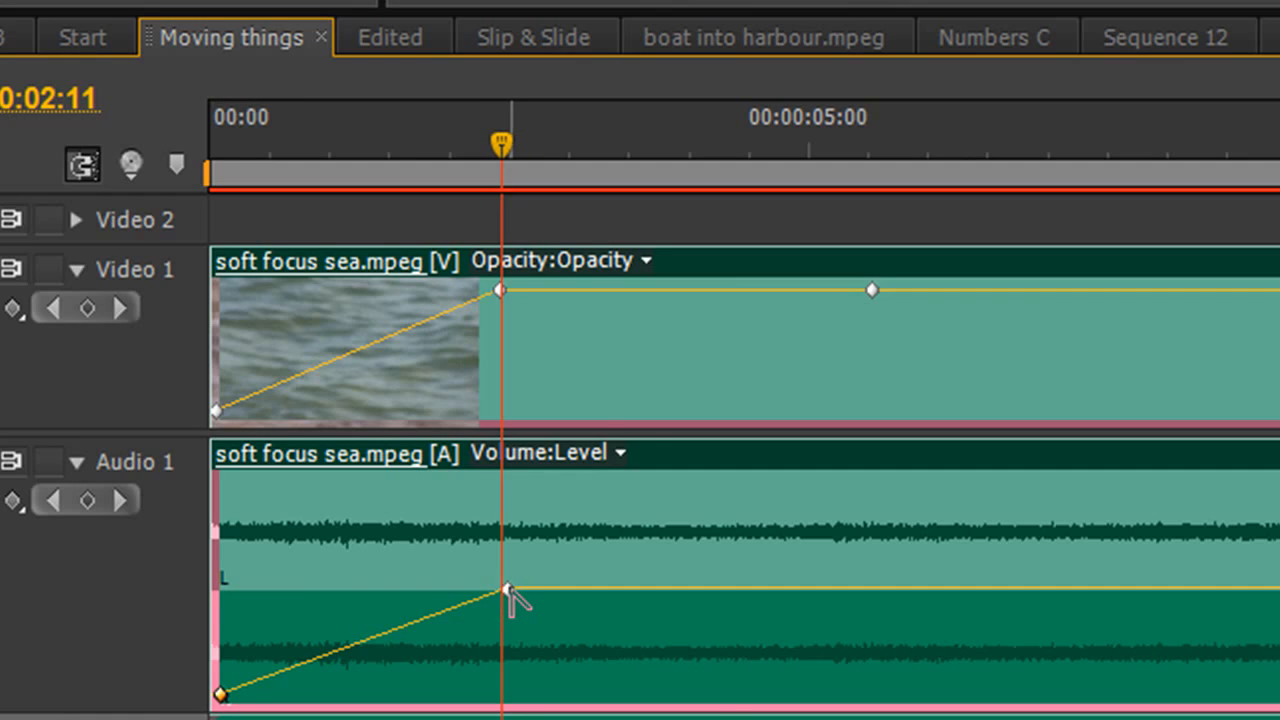
{"action": "left_click", "coordinate": [507, 589], "text": "ctrl"}
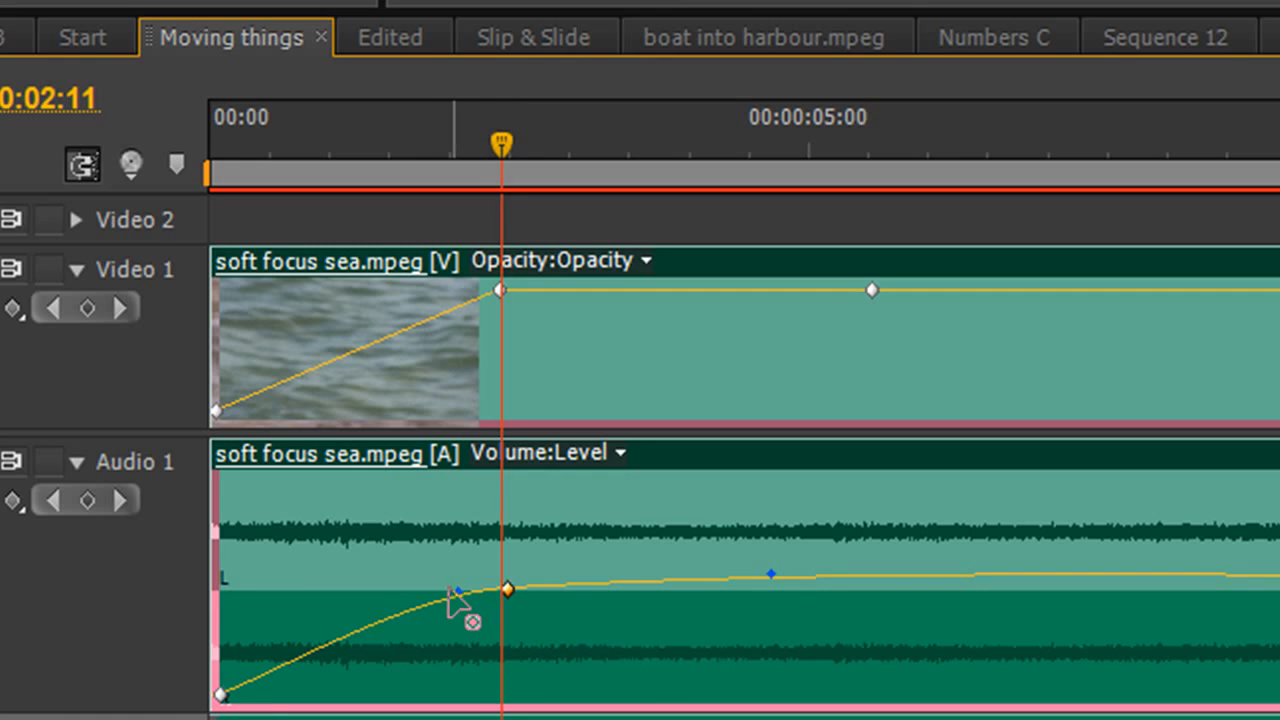
{"action": "left_click_drag", "start_coordinate": [450, 591], "coordinate": [386, 593]}
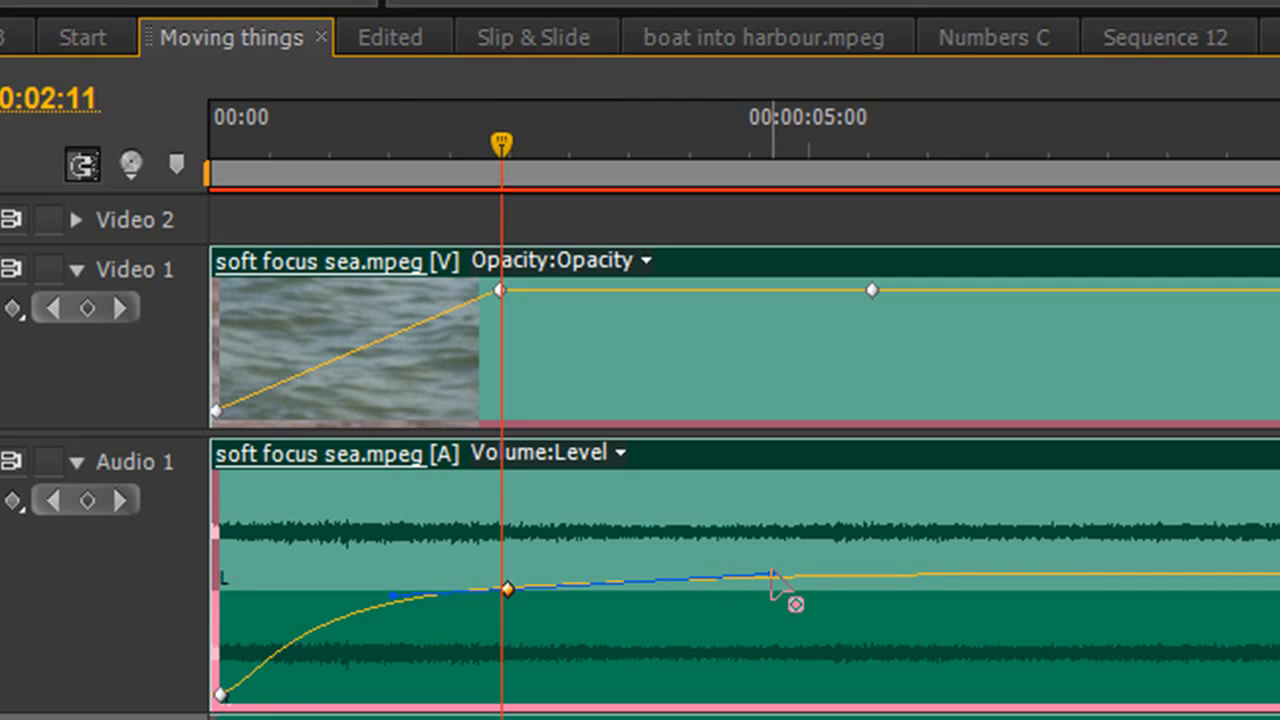
{"action": "mouse_move", "coordinate": [771, 577]}
{"action": "left_mouse_down"}
{"action": "mouse_move", "coordinate": [771, 600]}
{"action": "mouse_move", "coordinate": [766, 549]}
{"action": "mouse_move", "coordinate": [766, 643]}
{"action": "mouse_move", "coordinate": [779, 570]}
{"action": "left_mouse_up"}
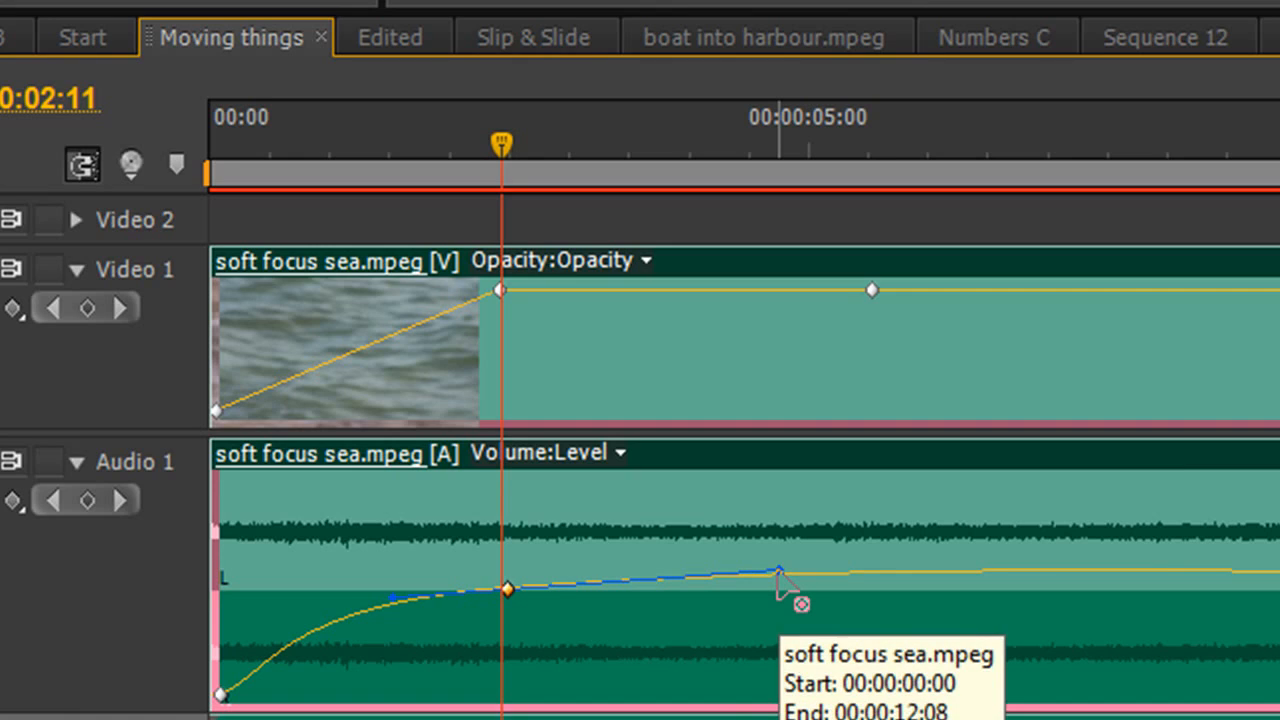
{"action": "mouse_move", "coordinate": [779, 572]}
{"action": "left_mouse_down"}
{"action": "mouse_move", "coordinate": [766, 534]}
{"action": "mouse_move", "coordinate": [791, 600]}
{"action": "mouse_move", "coordinate": [774, 531]}
{"action": "mouse_move", "coordinate": [785, 553]}
{"action": "mouse_move", "coordinate": [791, 597]}
{"action": "mouse_move", "coordinate": [763, 531]}
{"action": "mouse_move", "coordinate": [783, 603]}
{"action": "mouse_move", "coordinate": [781, 590]}
{"action": "left_mouse_up"}
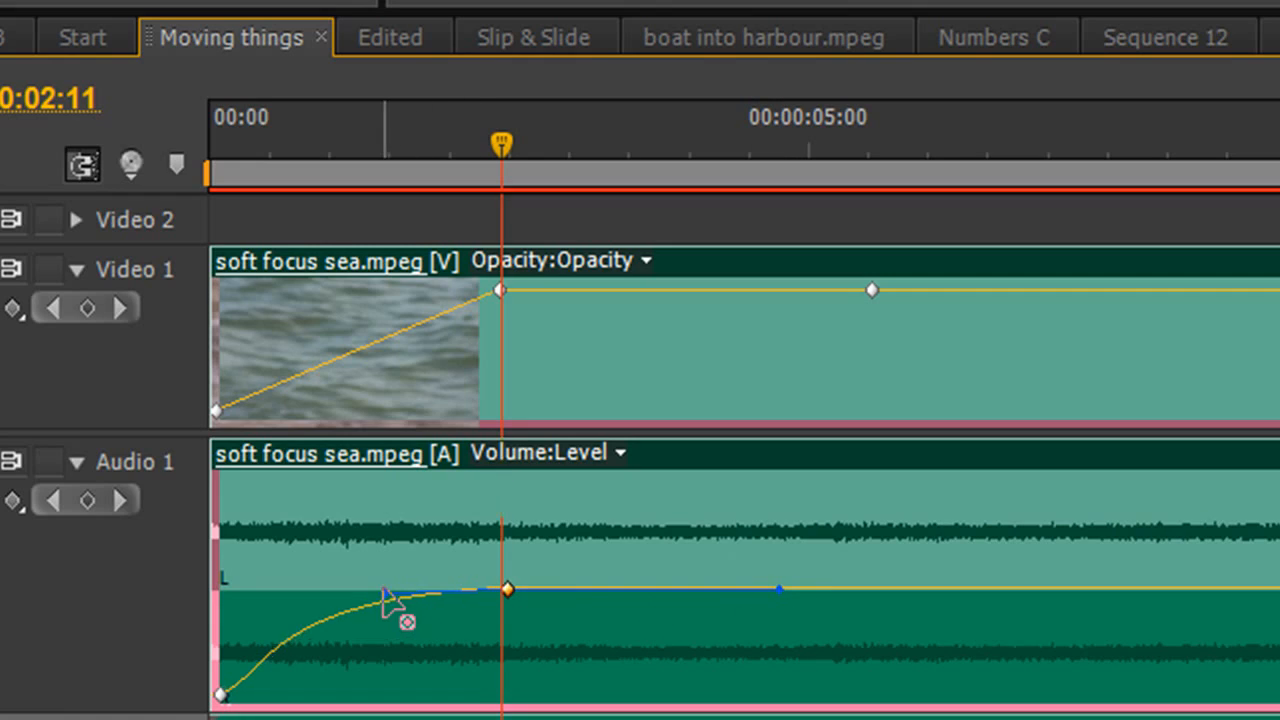
{"action": "mouse_move", "coordinate": [383, 589]}
{"action": "left_mouse_down"}
{"action": "mouse_move", "coordinate": [376, 570]}
{"action": "mouse_move", "coordinate": [384, 598]}
{"action": "mouse_move", "coordinate": [367, 591]}
{"action": "mouse_move", "coordinate": [381, 614]}
{"action": "mouse_move", "coordinate": [360, 583]}
{"action": "mouse_move", "coordinate": [406, 600]}
{"action": "mouse_move", "coordinate": [398, 590]}
{"action": "left_mouse_up"}
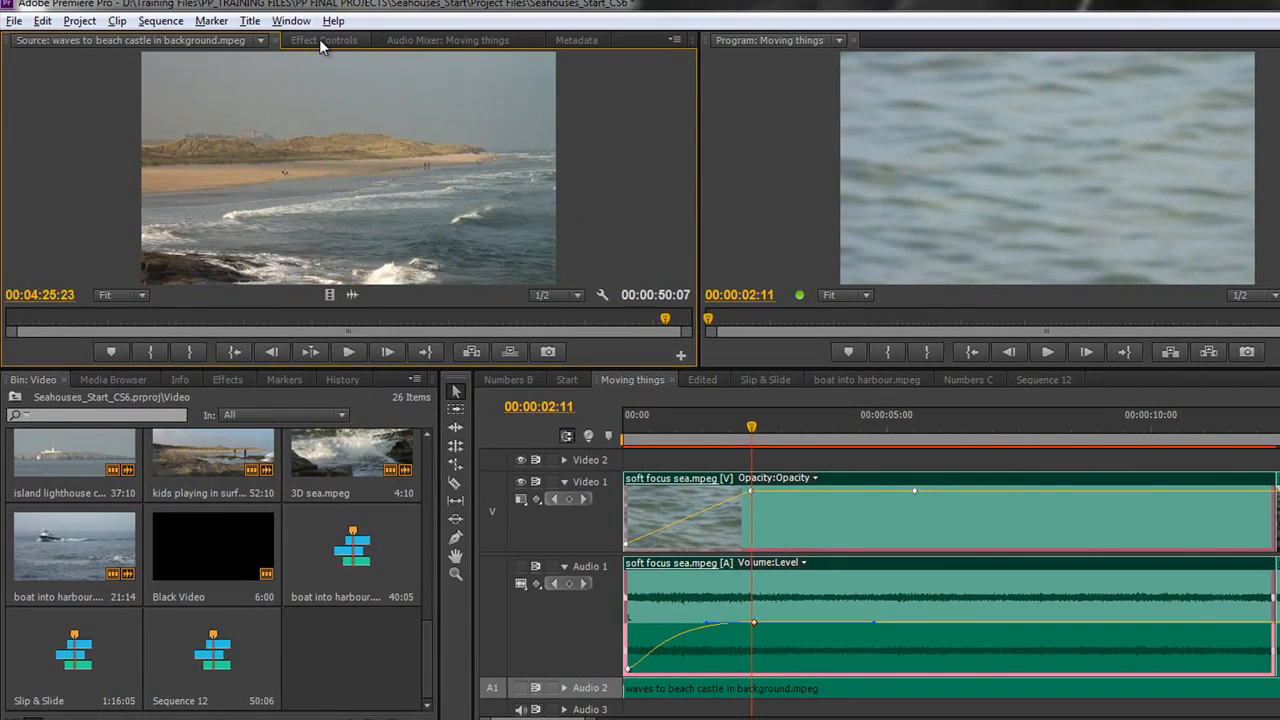
Step: In Effect Controls, expand the Motion, Opacity and Volume properties and give the panel more height
{"action": "left_click", "coordinate": [324, 40]}
{"action": "left_click", "coordinate": [14, 110]}
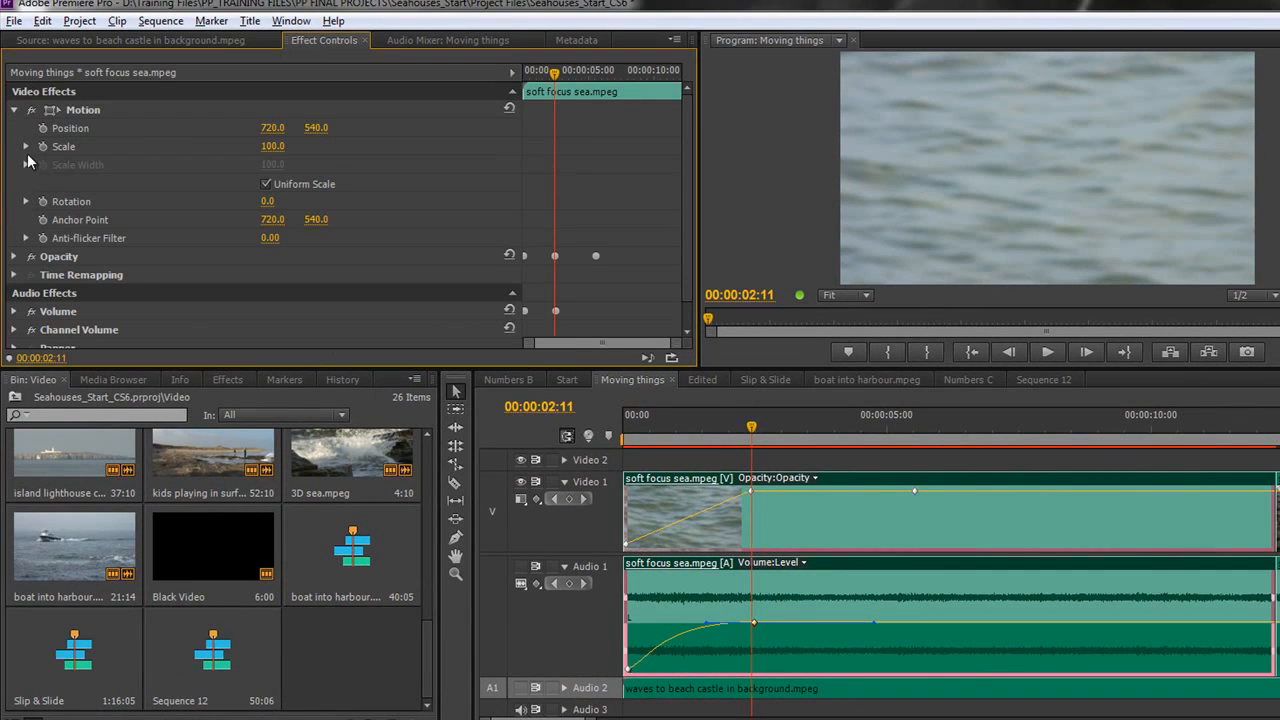
{"action": "left_click", "coordinate": [14, 257]}
{"action": "left_click_drag", "start_coordinate": [104, 369], "coordinate": [96, 417]}
{"action": "left_click", "coordinate": [11, 351]}
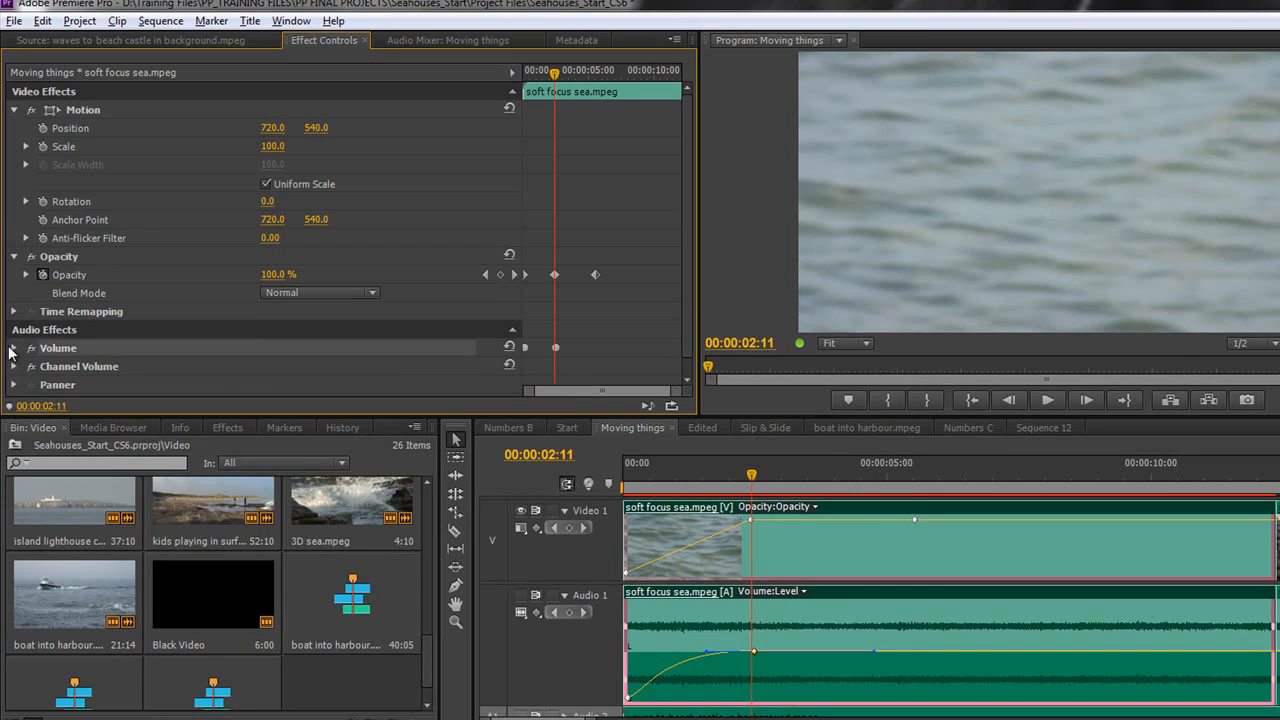
{"action": "left_click", "coordinate": [14, 348]}
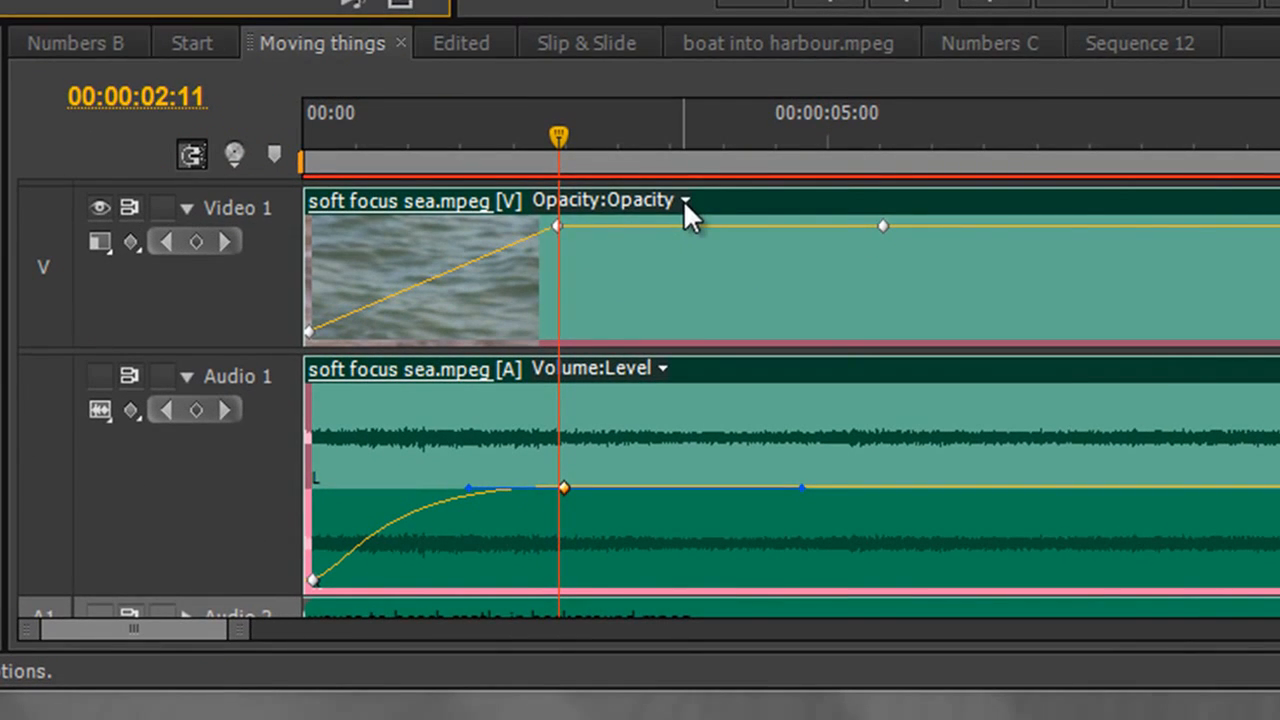
Step: Display the clip's Motion > Rotation line and drag it upward to tilt the picture
{"action": "left_click", "coordinate": [815, 507]}
{"action": "mouse_move", "coordinate": [681, 244]}
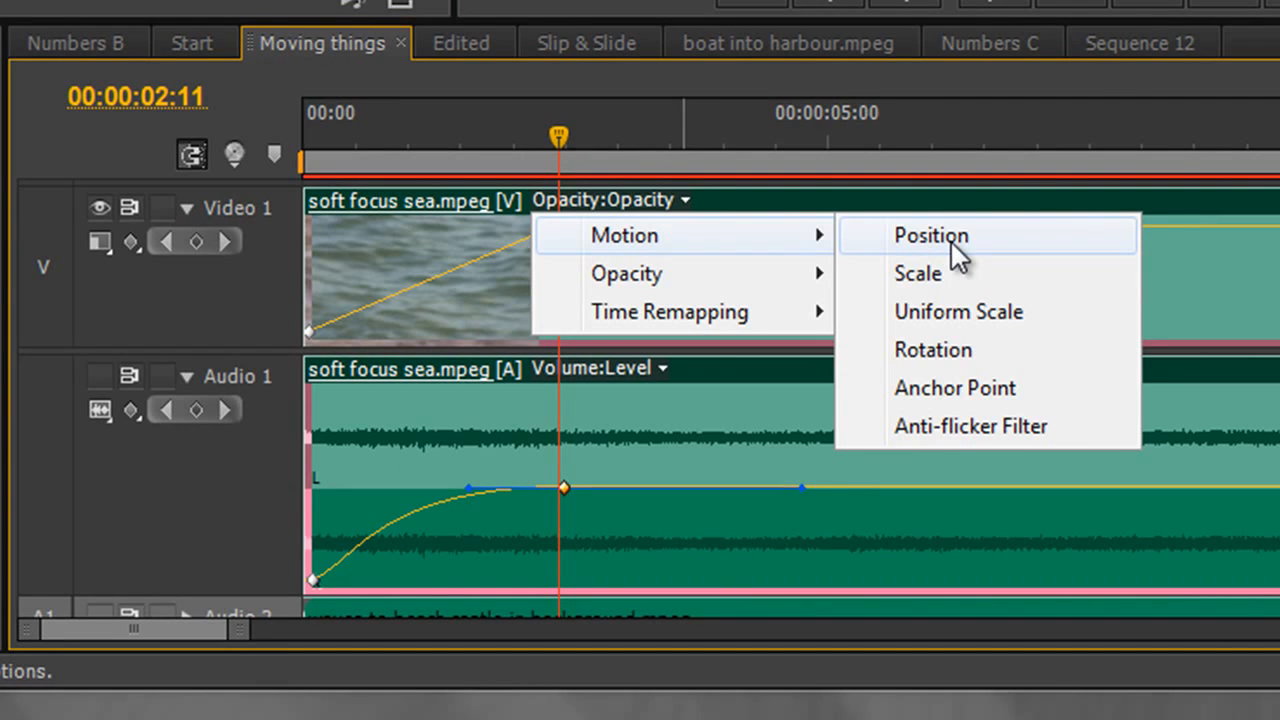
{"action": "left_click", "coordinate": [945, 349]}
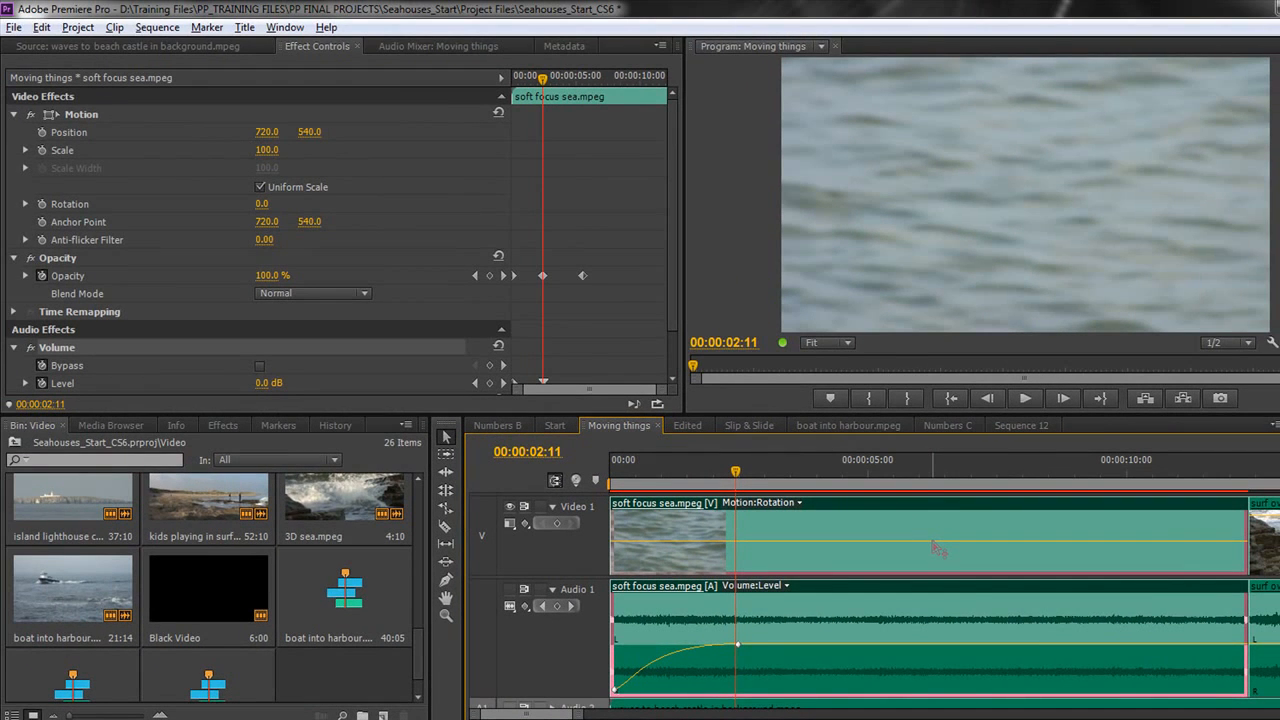
{"action": "mouse_move", "coordinate": [931, 541]}
{"action": "left_mouse_down"}
{"action": "mouse_move", "coordinate": [931, 521]}
{"action": "mouse_move", "coordinate": [934, 551]}
{"action": "left_mouse_up"}
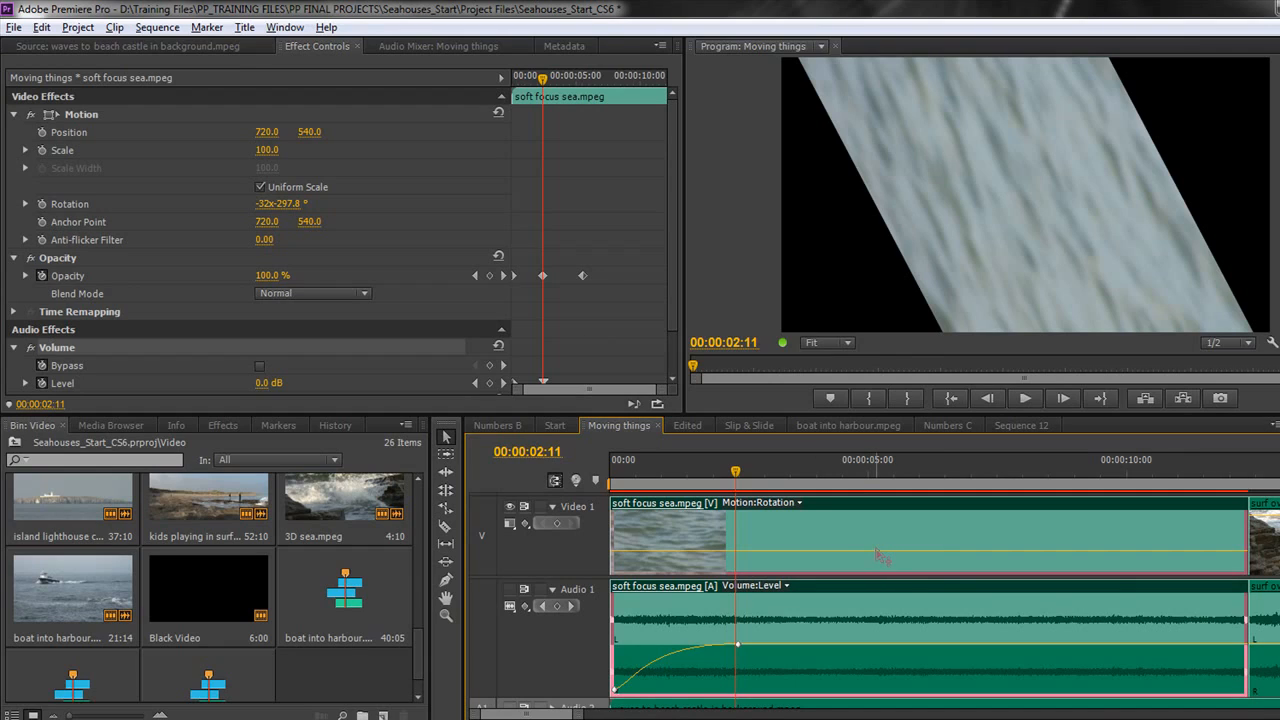
{"action": "left_click_drag", "start_coordinate": [876, 550], "coordinate": [878, 543]}
{"action": "mouse_move", "coordinate": [877, 537]}
{"action": "left_mouse_down"}
{"action": "mouse_move", "coordinate": [880, 526]}
{"action": "mouse_move", "coordinate": [880, 538]}
{"action": "left_mouse_up"}
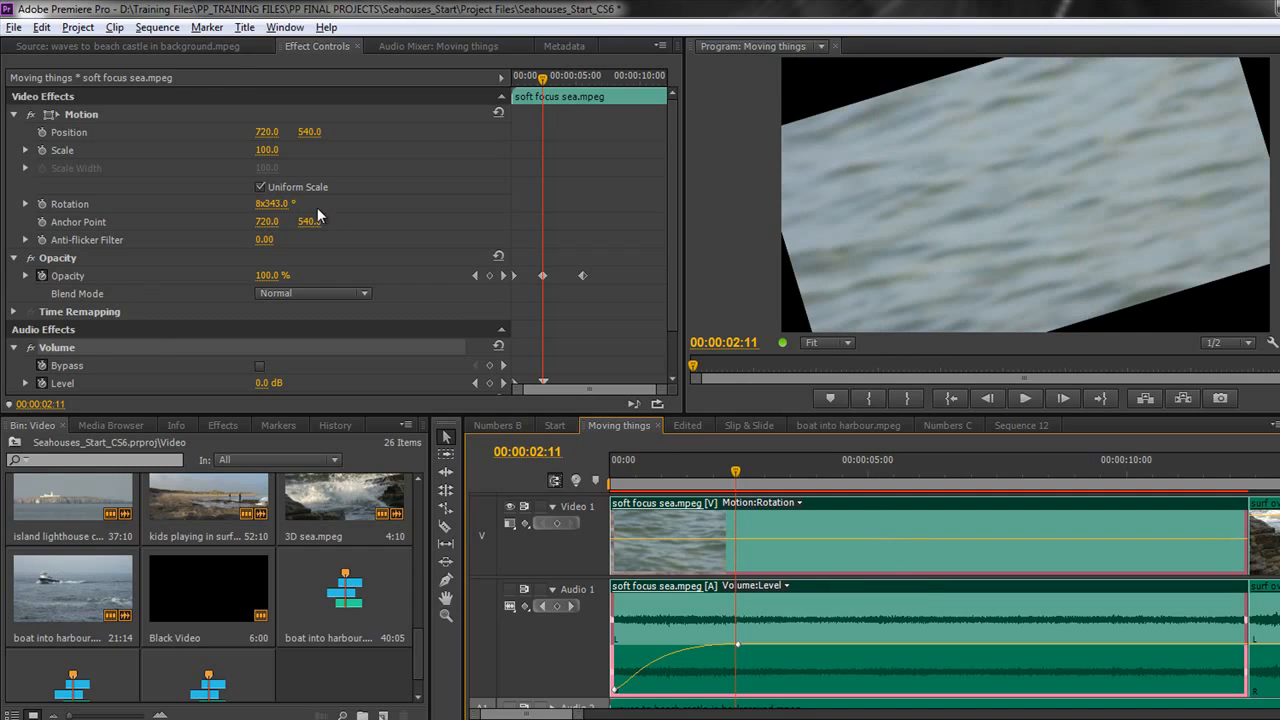
Step: Reset Motion so rotation returns to 0°, then move the playhead to the start and to 00:00:05:01
{"action": "left_click", "coordinate": [498, 115]}
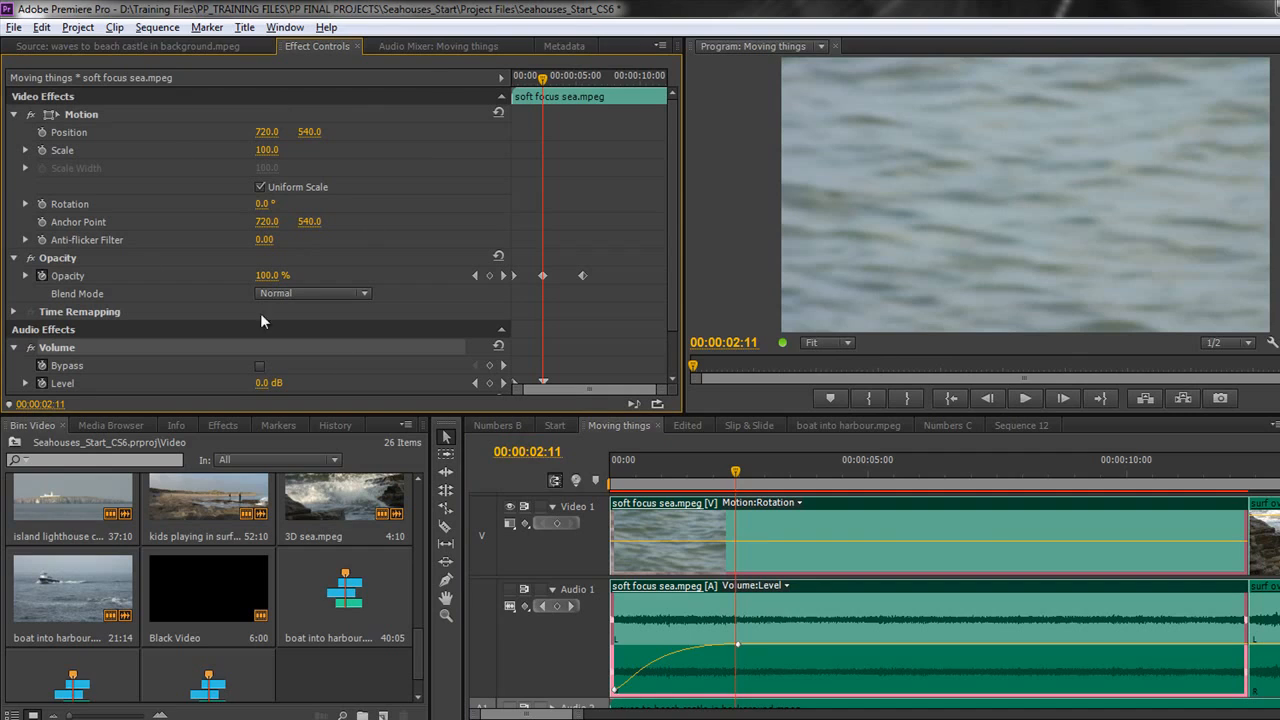
{"action": "left_click_drag", "start_coordinate": [547, 88], "coordinate": [512, 86]}
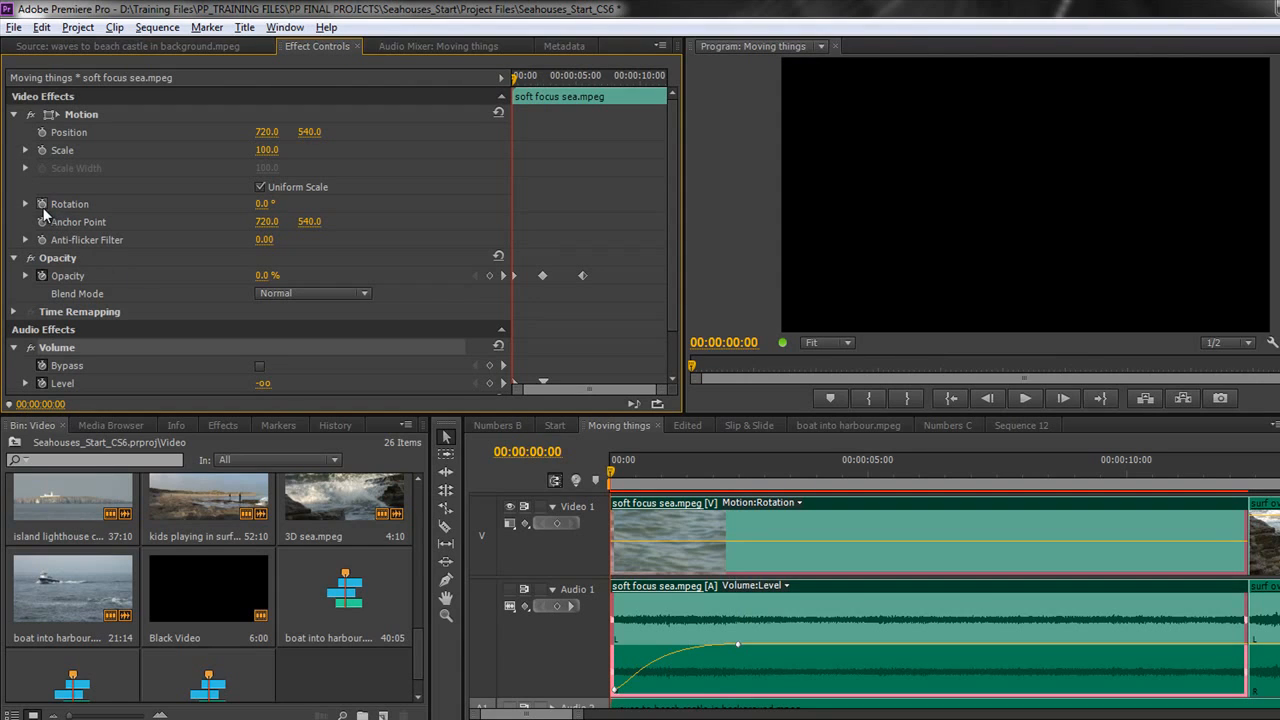
{"action": "left_click_drag", "start_coordinate": [515, 84], "coordinate": [576, 82]}
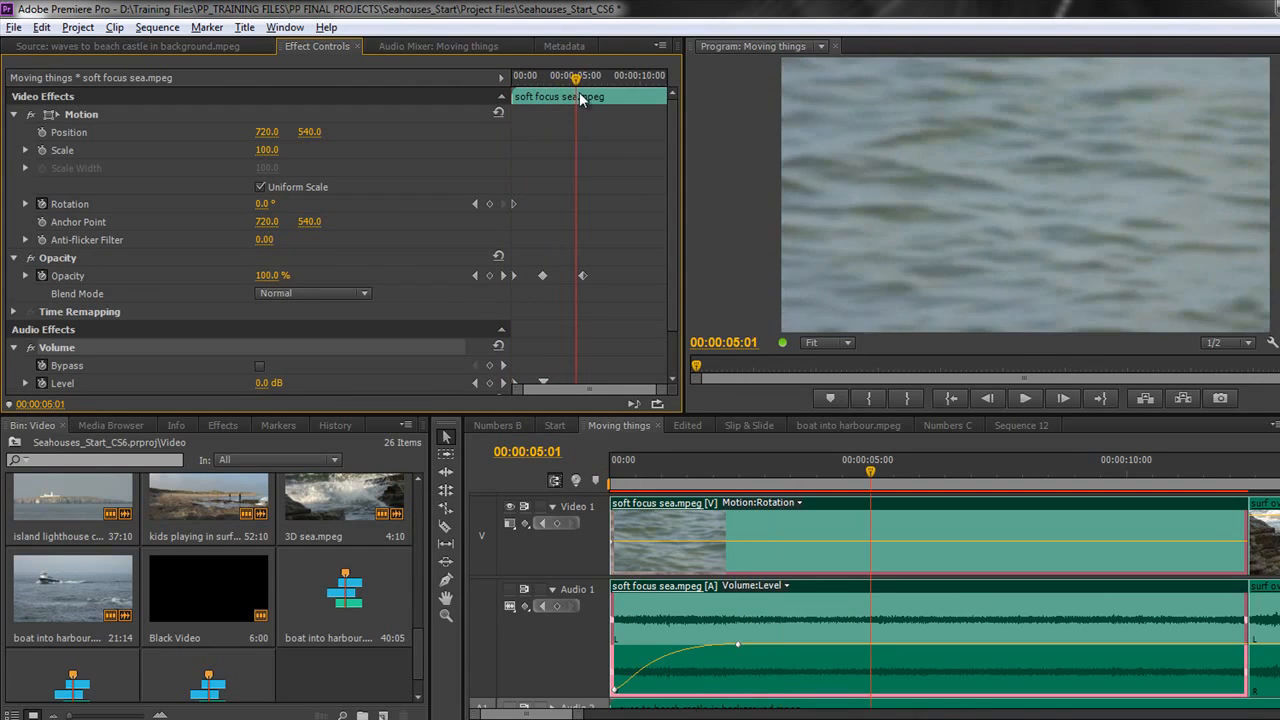
Step: Set a 260° rotation keyframe at 00:00:05:01 and check it against the start keyframe
{"action": "left_click", "coordinate": [265, 206]}
{"action": "type", "text": "260"}
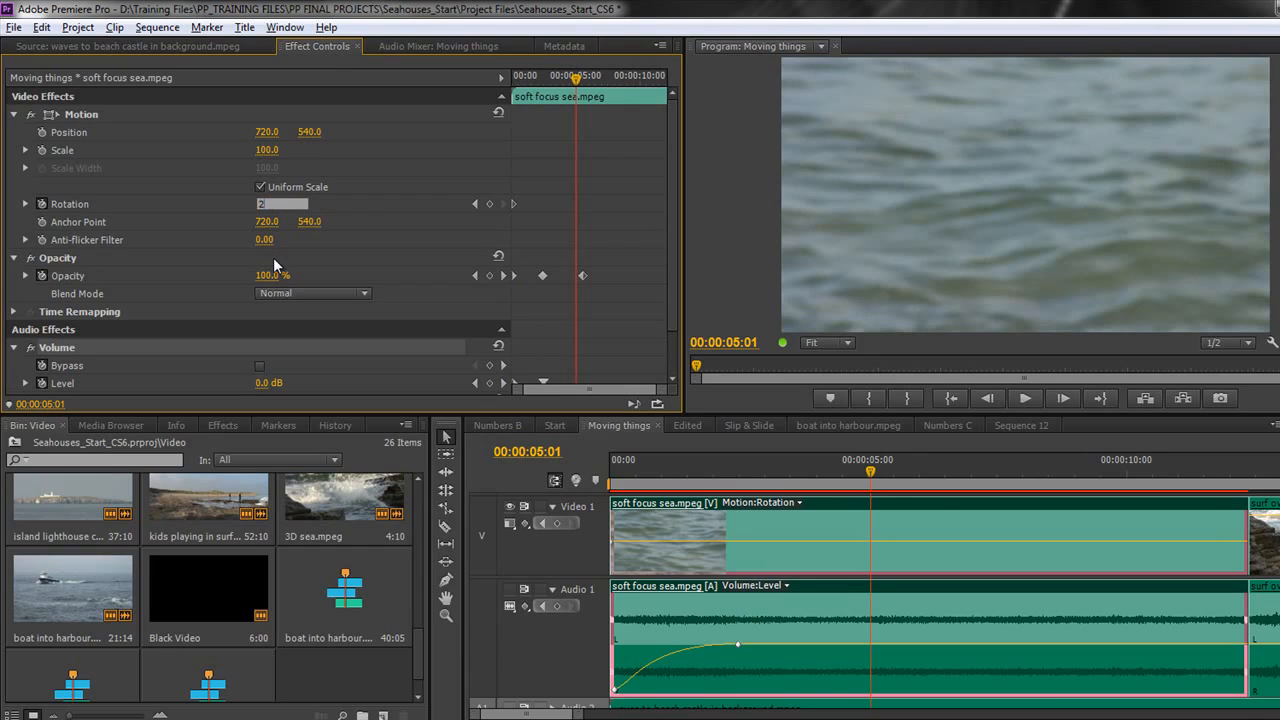
{"action": "key", "text": "Return"}
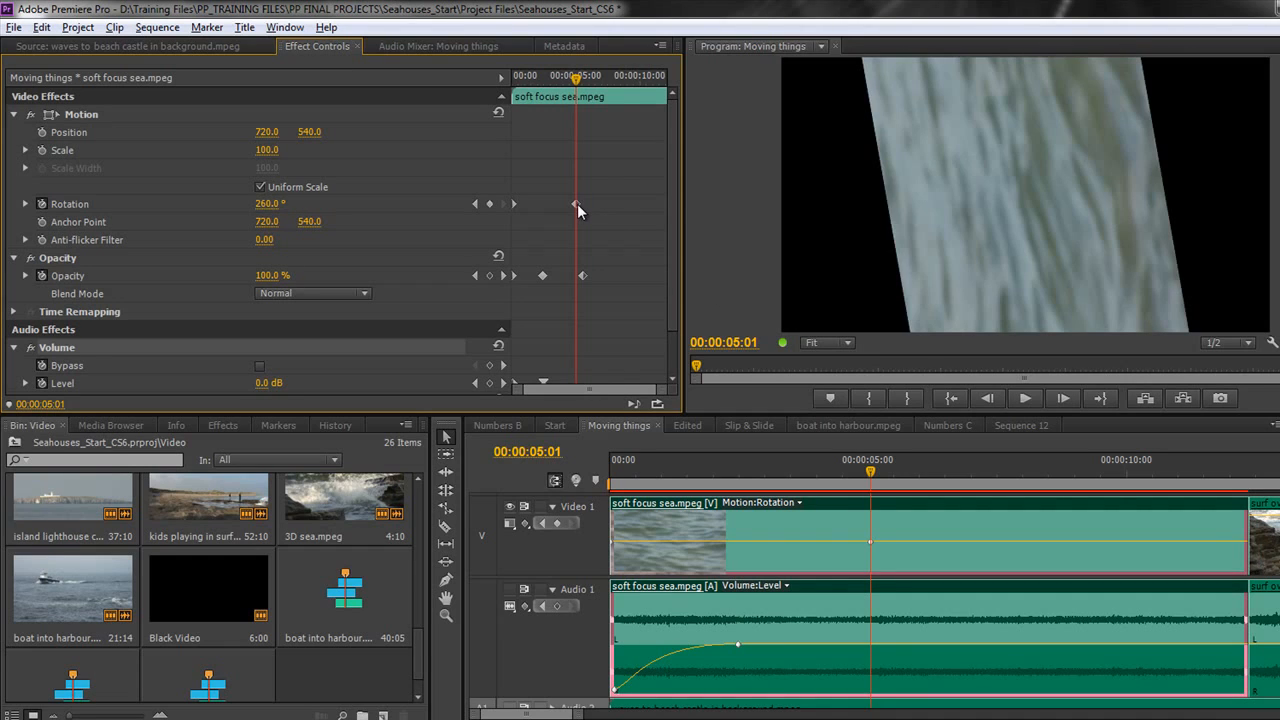
{"action": "left_click_drag", "start_coordinate": [575, 80], "coordinate": [578, 112]}
{"action": "left_click", "coordinate": [272, 205]}
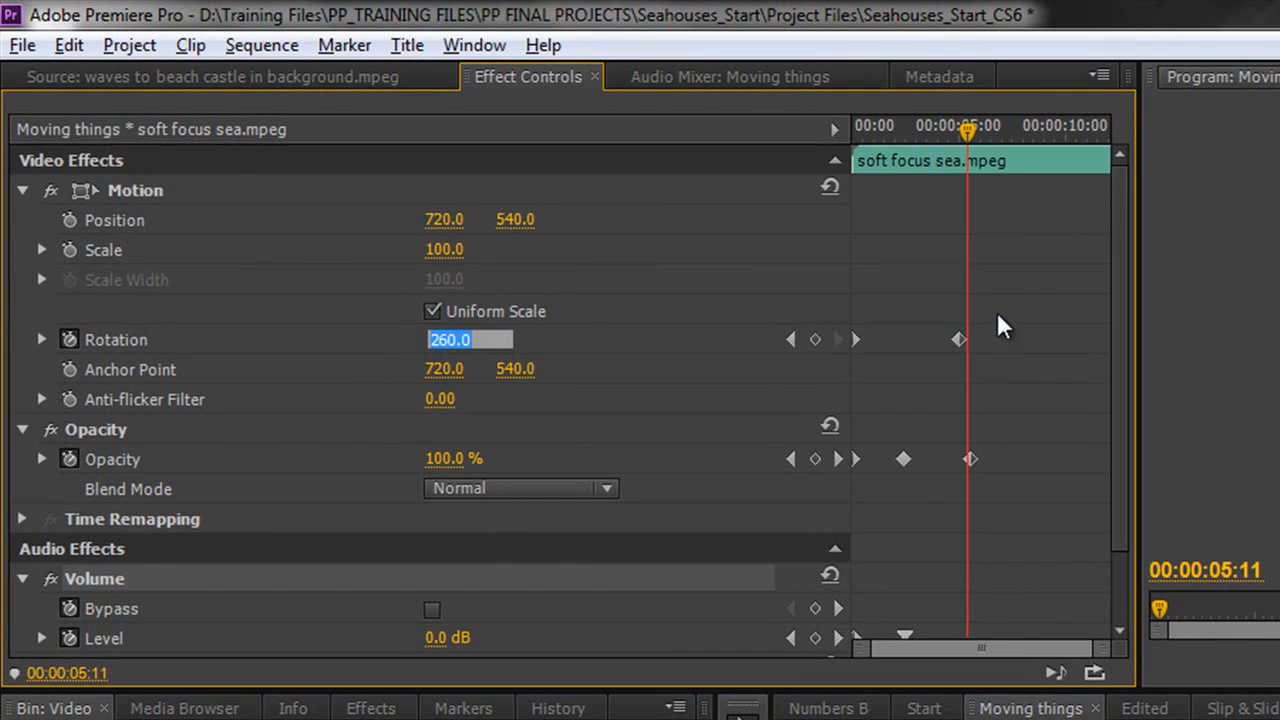
{"action": "left_click_drag", "start_coordinate": [967, 155], "coordinate": [954, 145]}
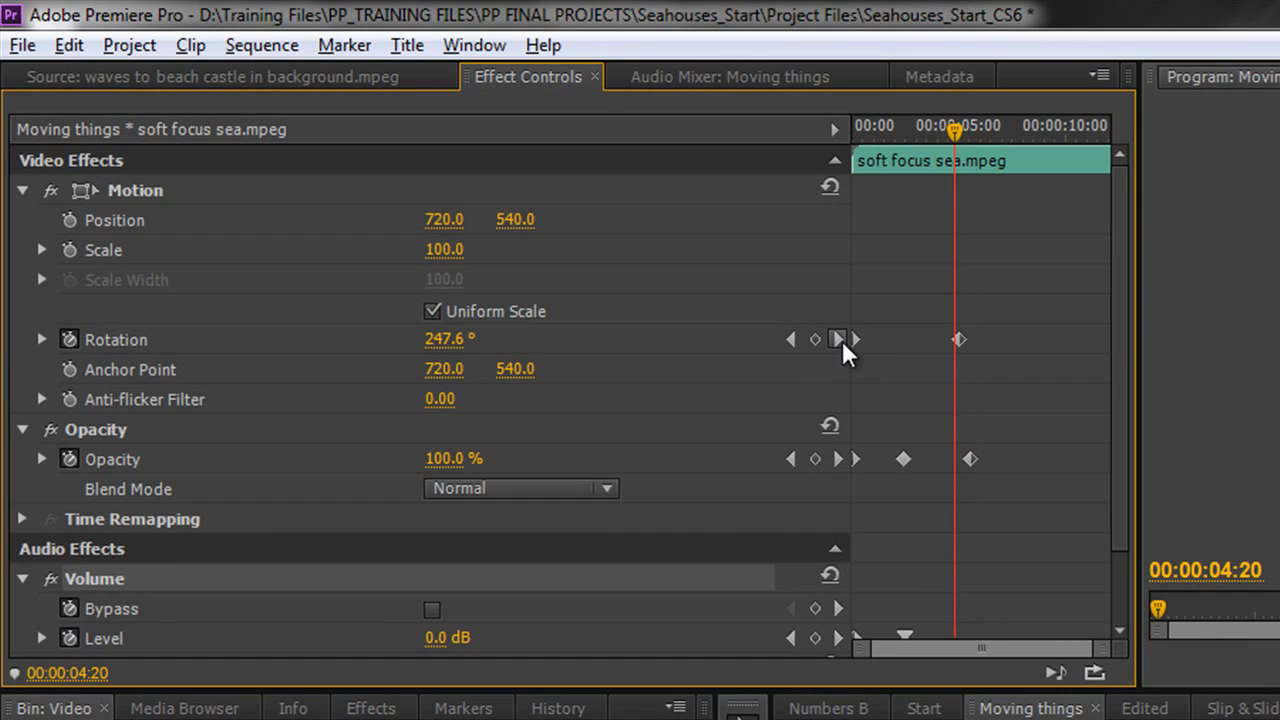
{"action": "left_click", "coordinate": [791, 340]}
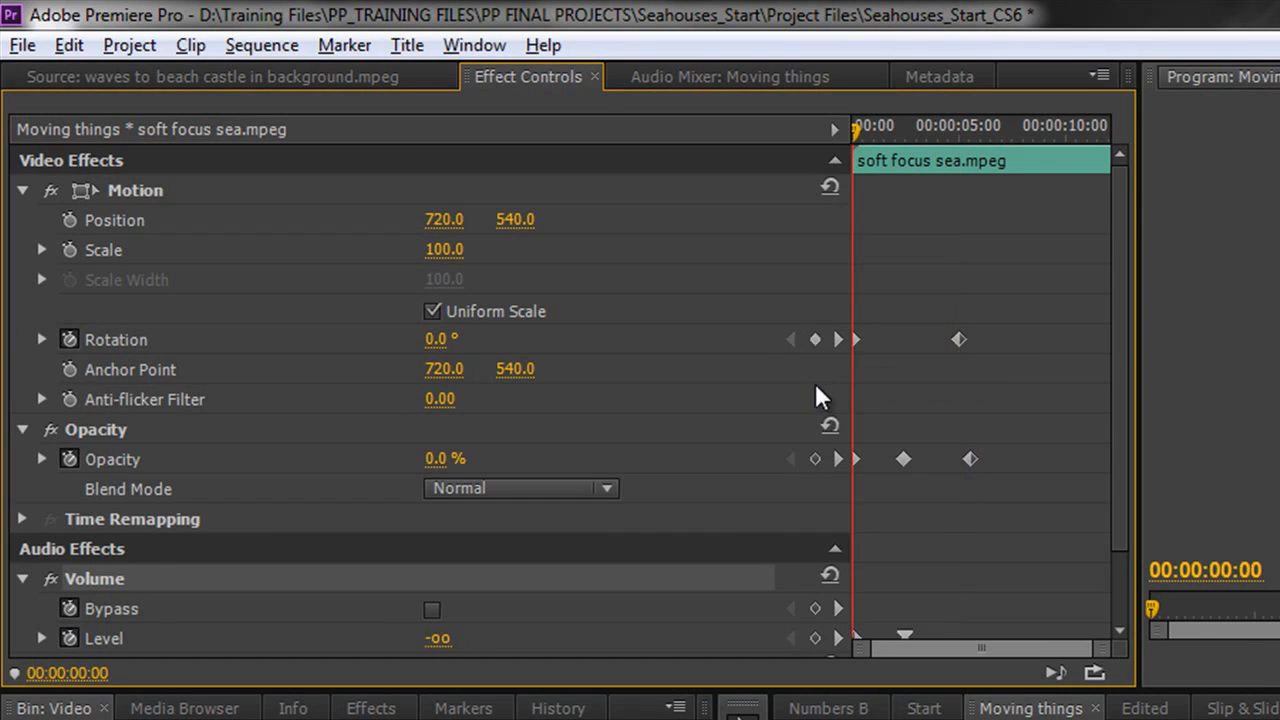
{"action": "left_click", "coordinate": [838, 340]}
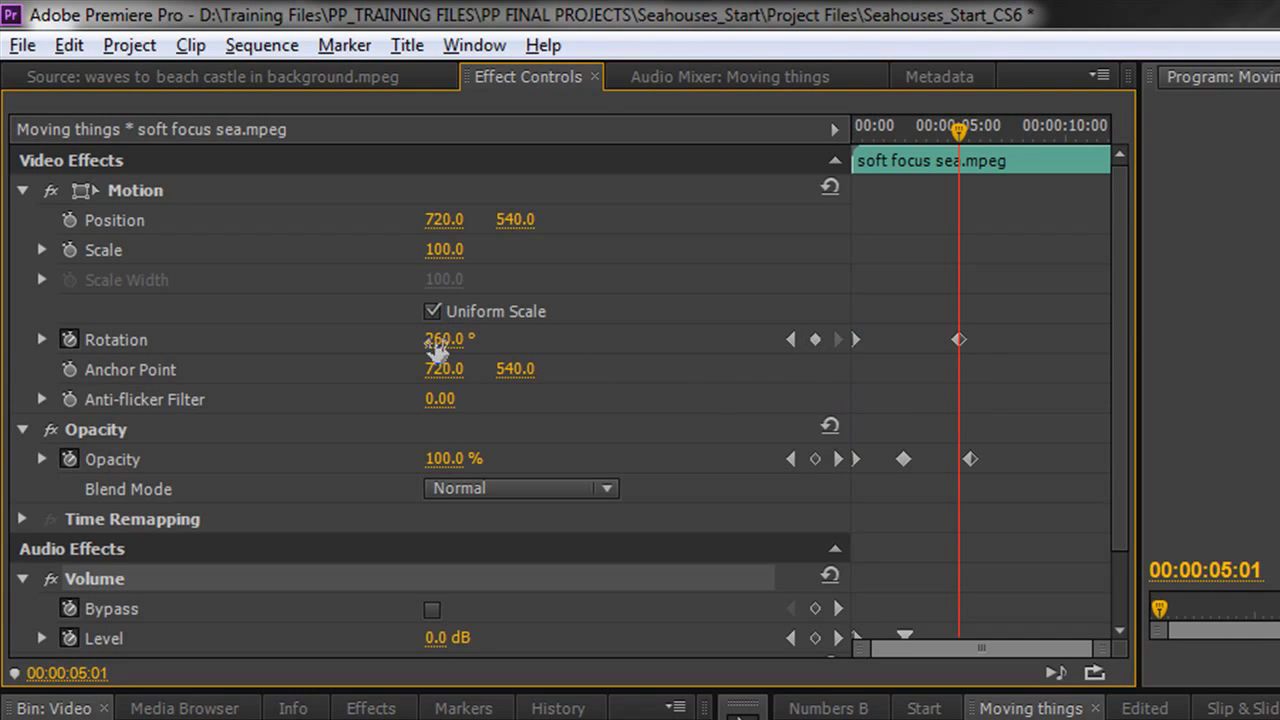
Step: Change that rotation keyframe to 360° for one full turn
{"action": "left_click", "coordinate": [466, 342]}
{"action": "type", "text": "360"}
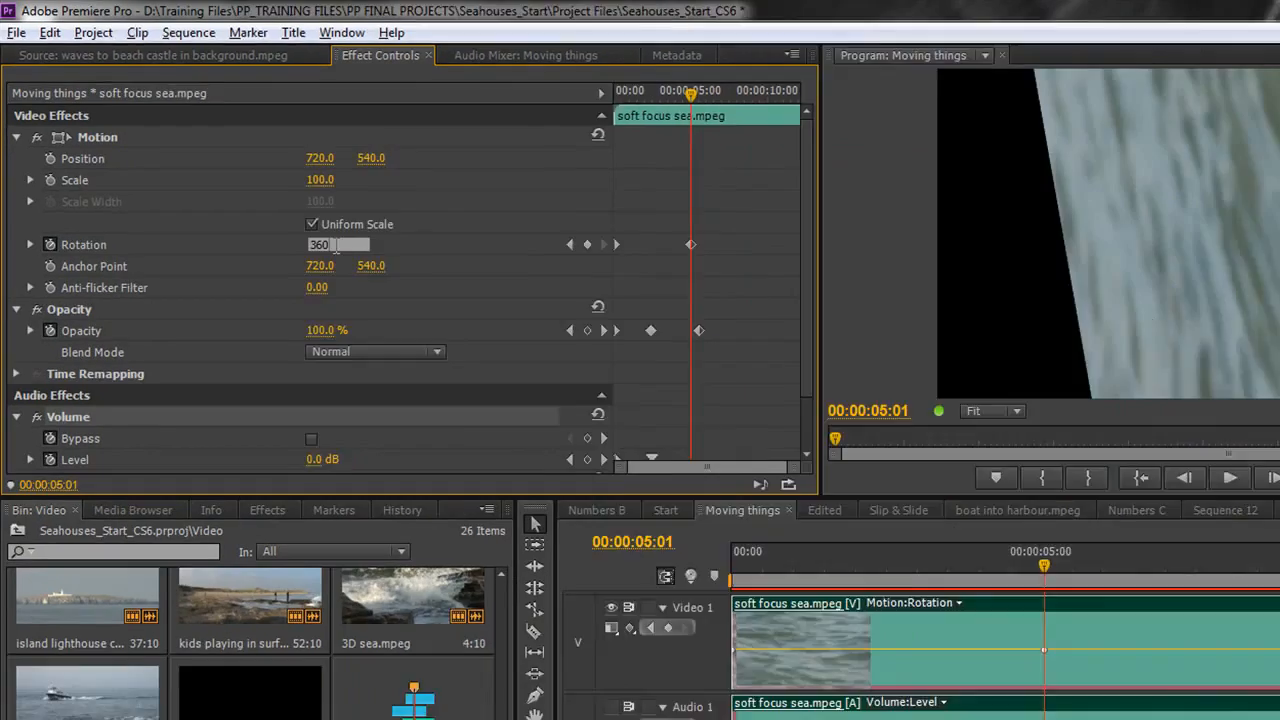
{"action": "key", "text": "Return"}
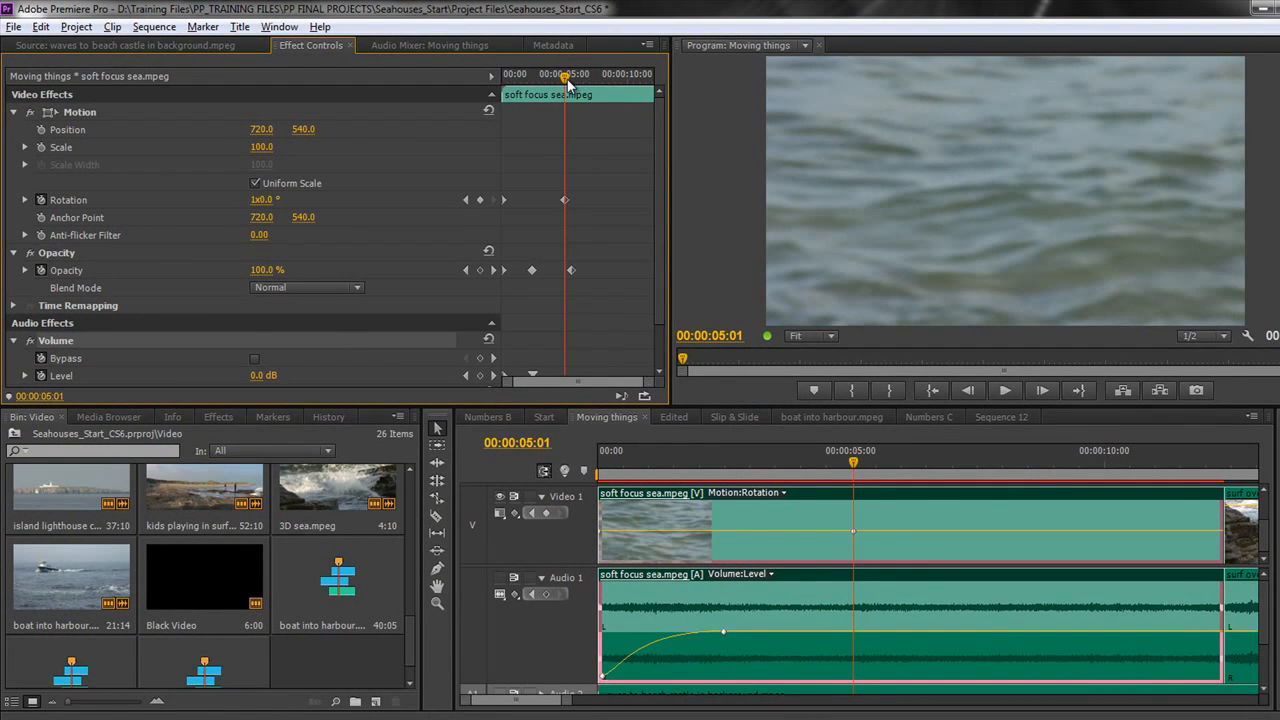
Step: Set a 260° rotation keyframe at 00:00:05:06 and compare neighbouring frames
{"action": "left_click_drag", "start_coordinate": [567, 79], "coordinate": [570, 84]}
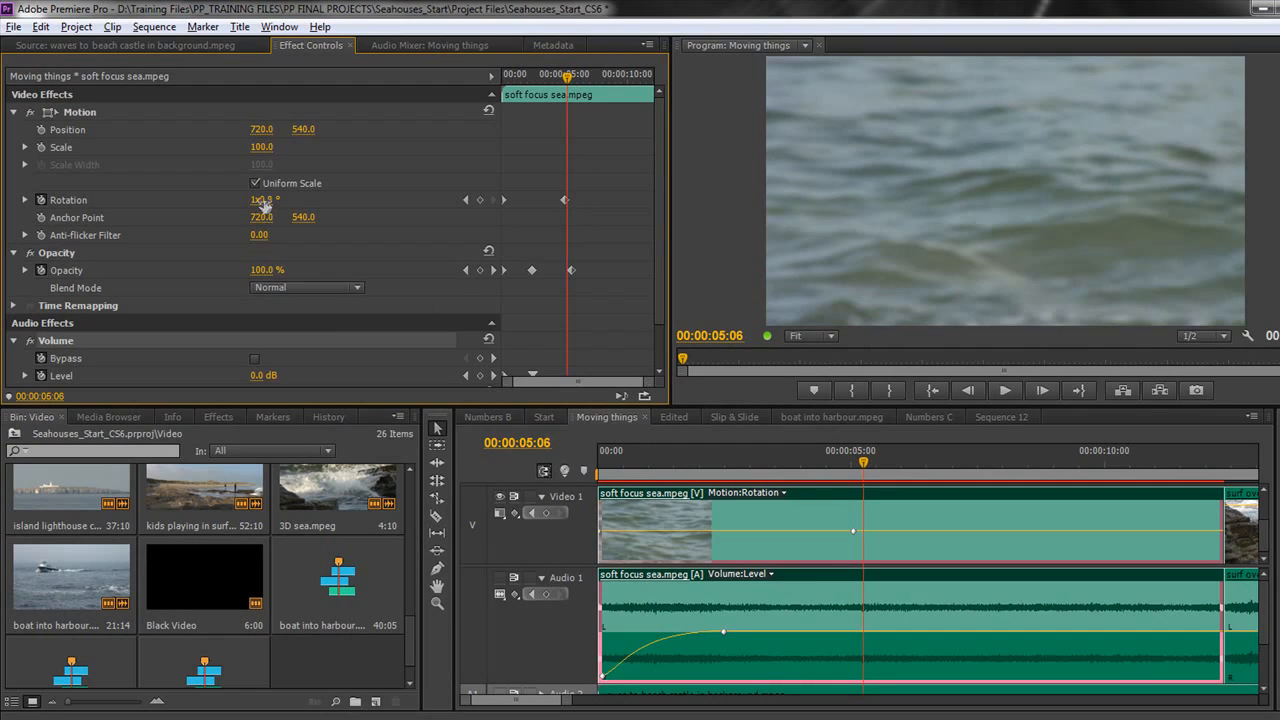
{"action": "left_click", "coordinate": [262, 200]}
{"action": "type", "text": "260"}
{"action": "key", "text": "Return"}
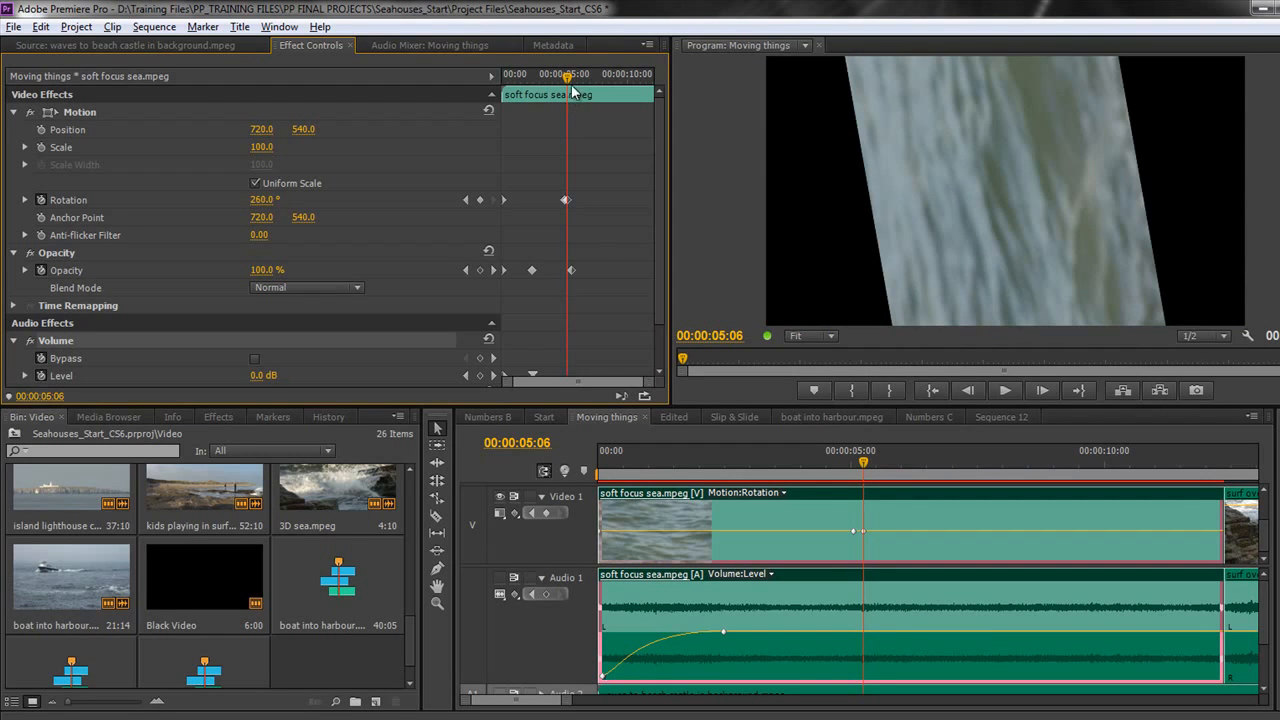
{"action": "key", "text": "Left"}
{"action": "key", "text": "Left"}
{"action": "key", "text": "Left"}
{"action": "key", "text": "Left"}
{"action": "key", "text": "Left"}
{"action": "key", "text": "Left"}
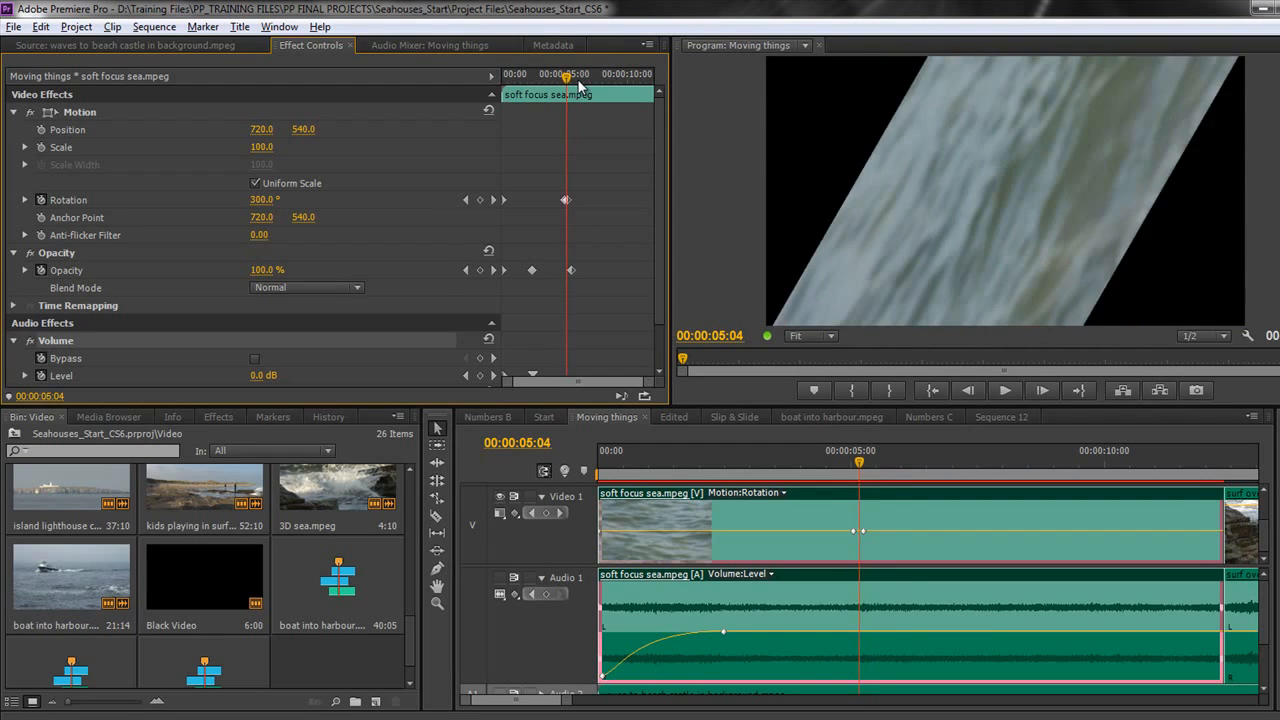
{"action": "key", "text": "Right"}
{"action": "key", "text": "Right"}
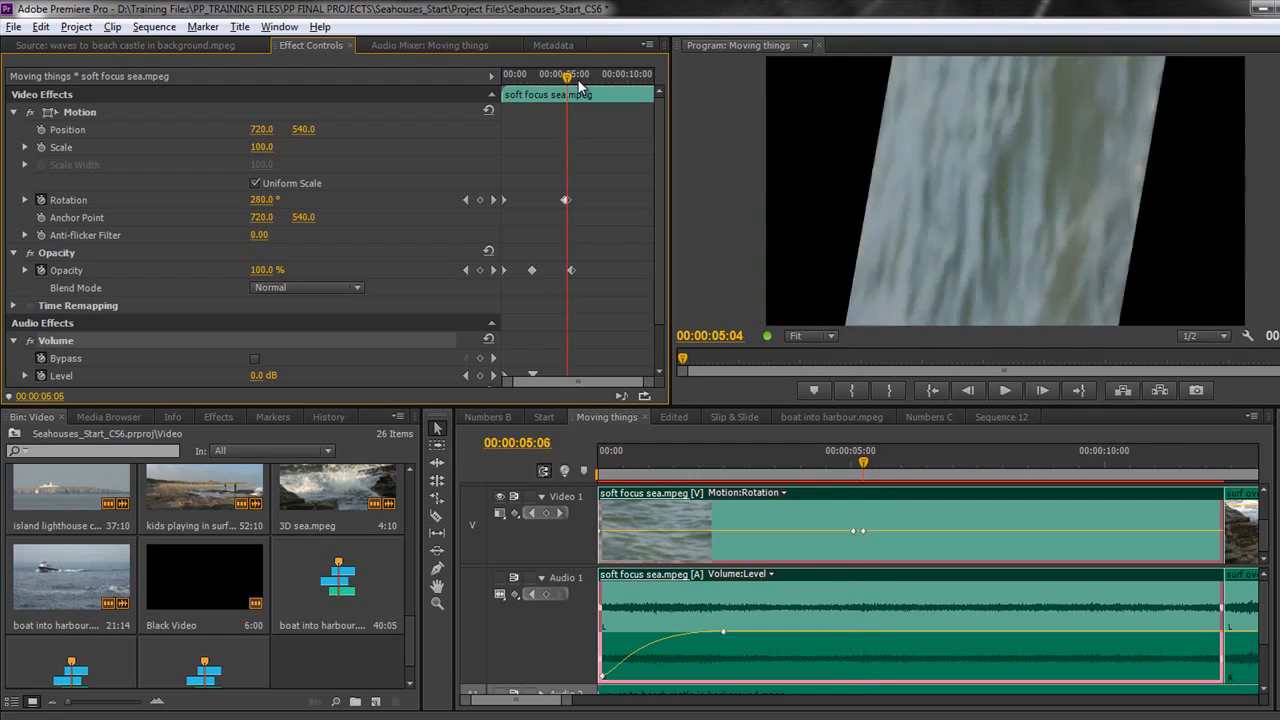
{"action": "key", "text": "Left"}
{"action": "key", "text": "Left"}
{"action": "key", "text": "Left"}
{"action": "key", "text": "Left"}
{"action": "key", "text": "Left"}
{"action": "key", "text": "Right"}
{"action": "key", "text": "Right"}
{"action": "key", "text": "Right"}
{"action": "key", "text": "Right"}
{"action": "key", "text": "Right"}
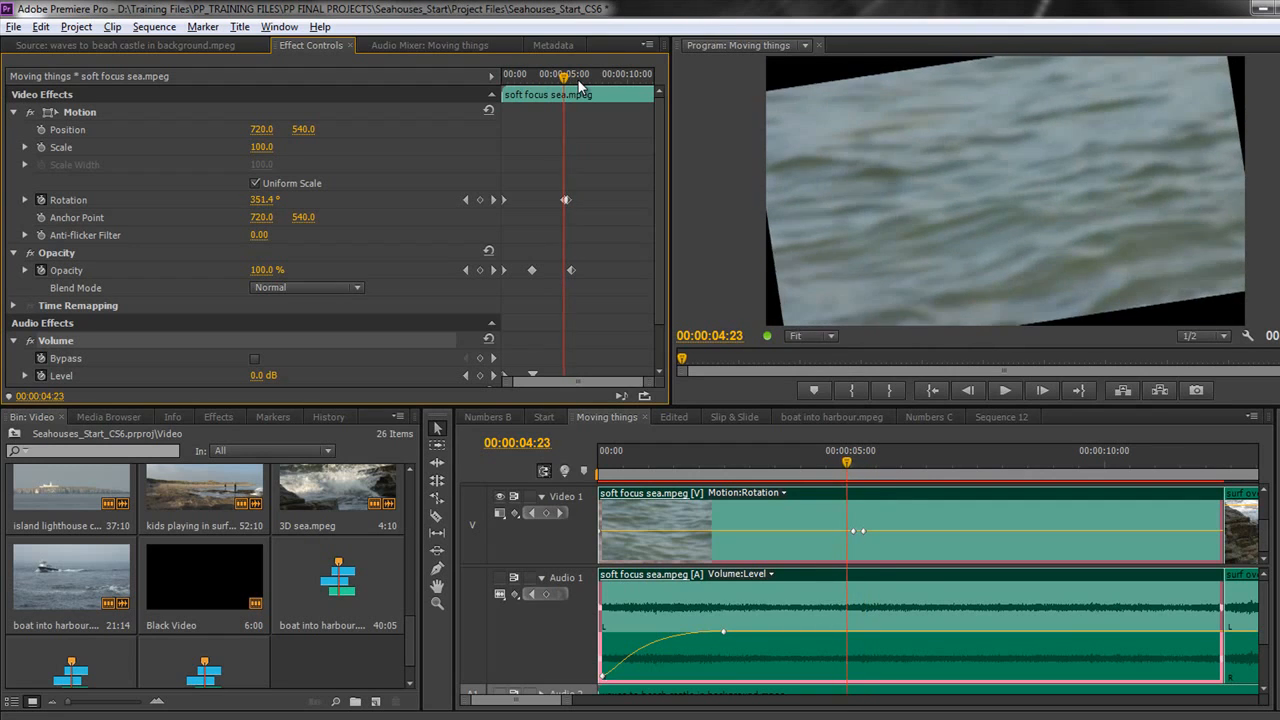
{"action": "key", "text": "Left"}
{"action": "key", "text": "Right"}
{"action": "key", "text": "Left"}
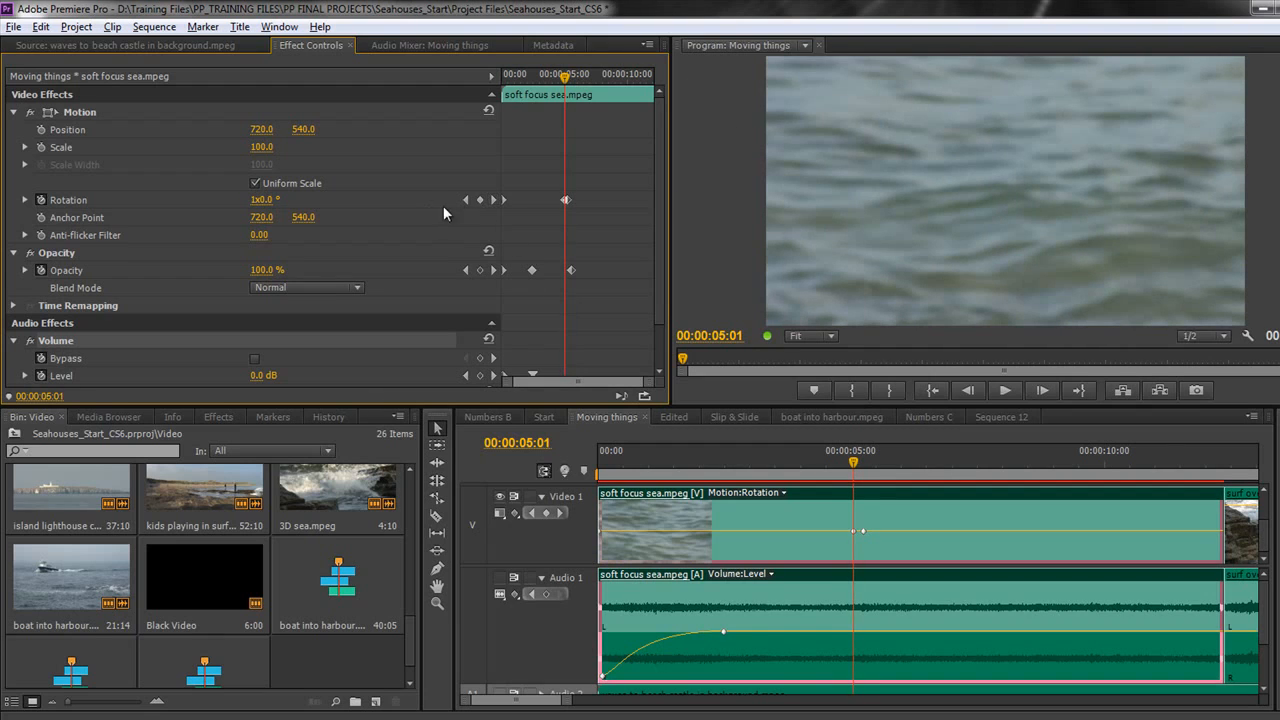
Step: Delete the extra 260° rotation keyframe
{"action": "left_click", "coordinate": [493, 201]}
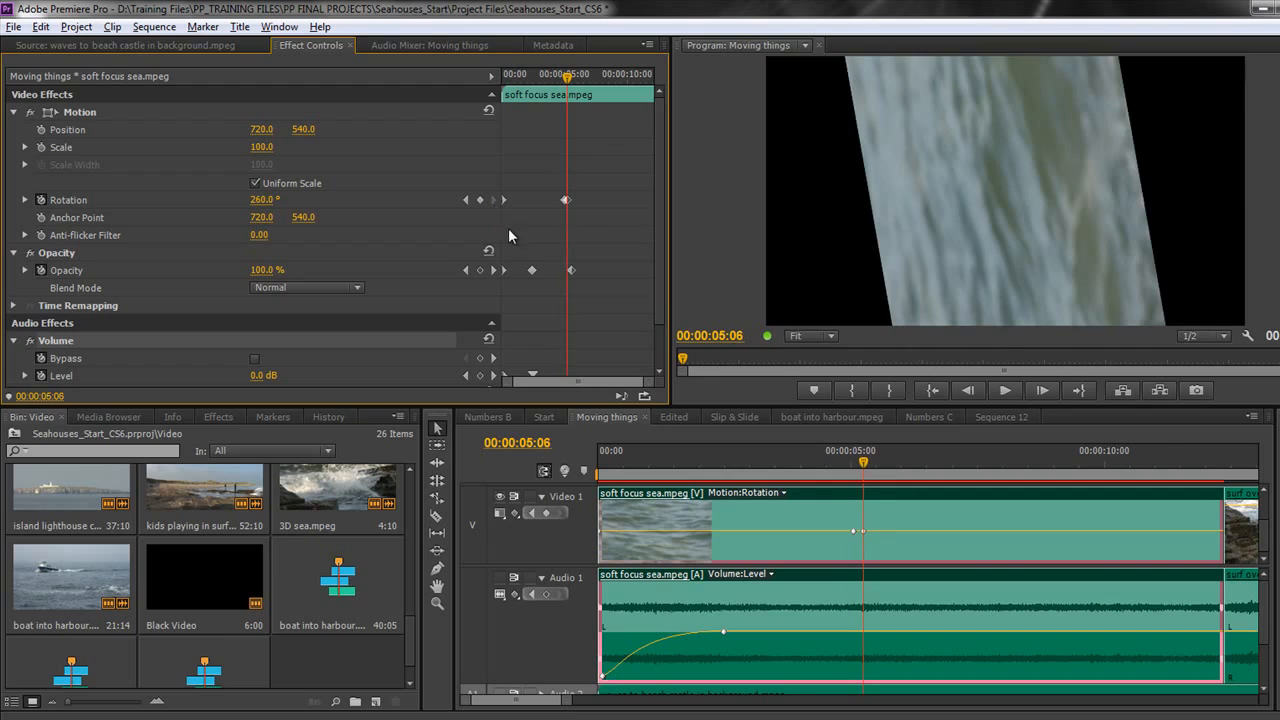
{"action": "left_click", "coordinate": [566, 201]}
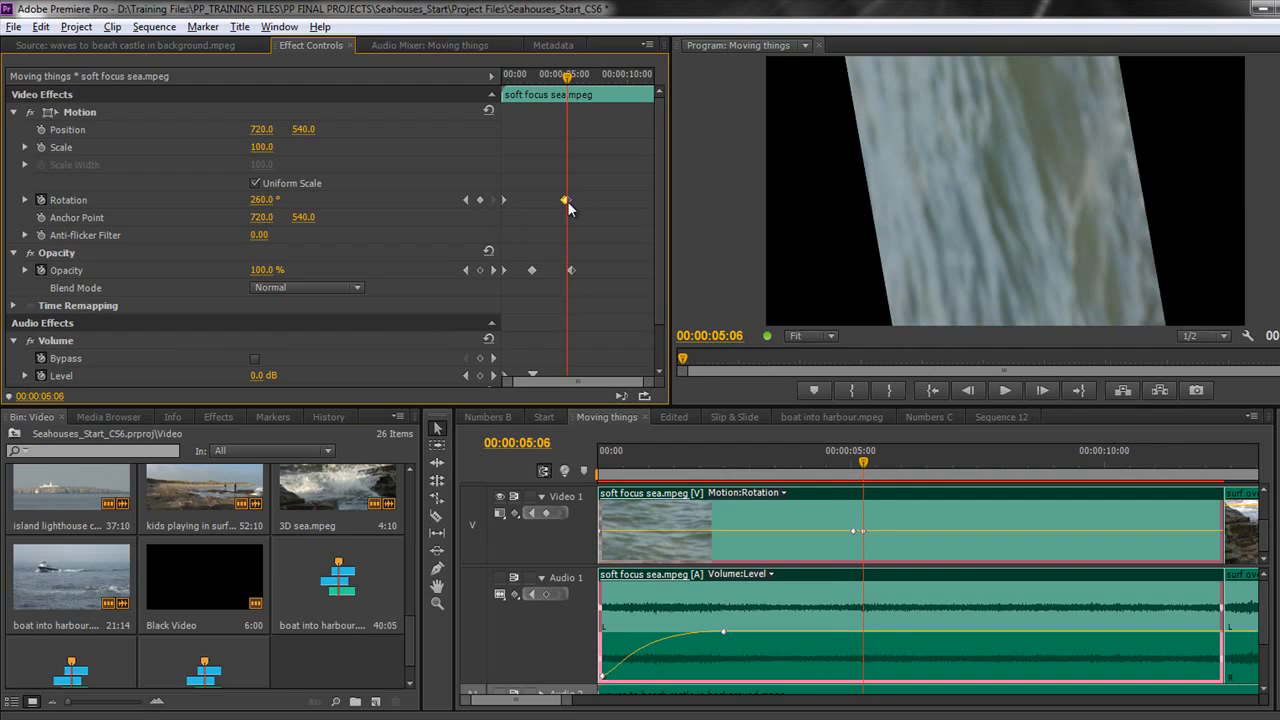
{"action": "key", "text": "Delete"}
Step: Enter 360° rotation at 00:00:05:06 and preview the turn
{"action": "left_click", "coordinate": [262, 200]}
{"action": "type", "text": "360"}
{"action": "key", "text": "Return"}
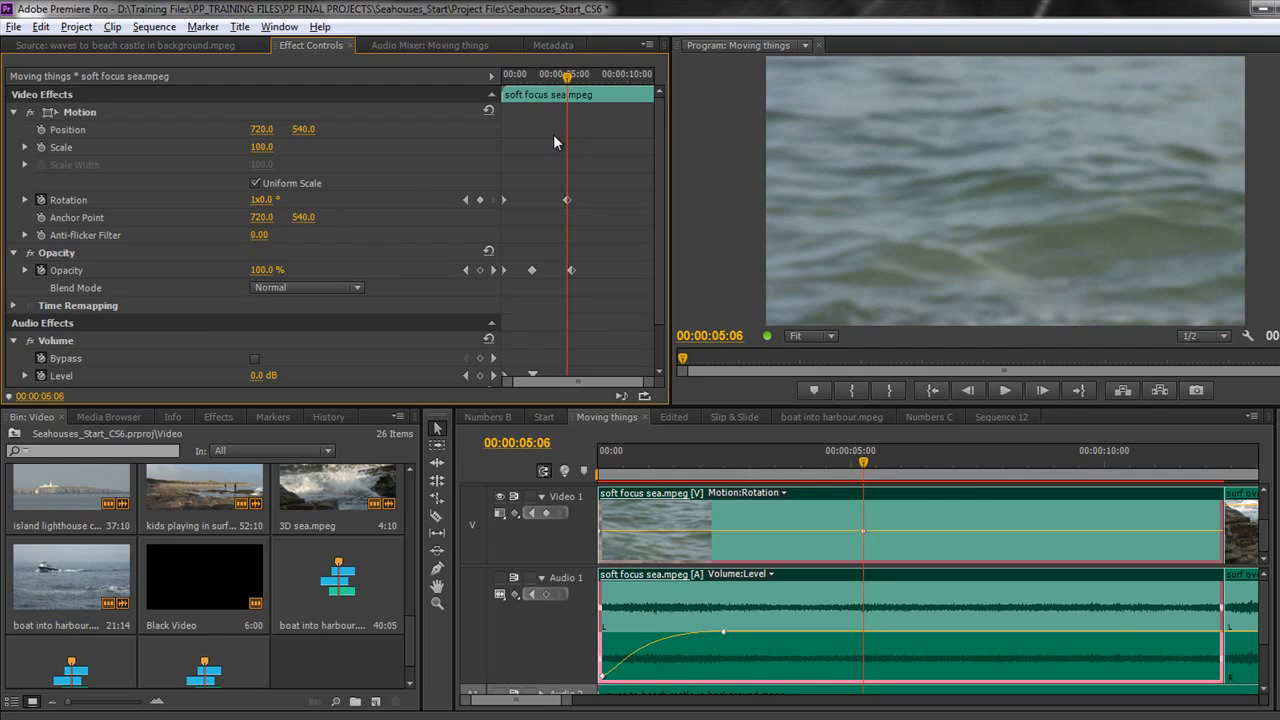
{"action": "mouse_move", "coordinate": [559, 76]}
{"action": "left_mouse_down"}
{"action": "mouse_move", "coordinate": [503, 88]}
{"action": "mouse_move", "coordinate": [566, 97]}
{"action": "left_mouse_up"}
Step: Switch the audio clip's displayed line to Panner > Balance and drag it to shift the balance
{"action": "left_click", "coordinate": [769, 575]}
{"action": "mouse_move", "coordinate": [768, 592]}
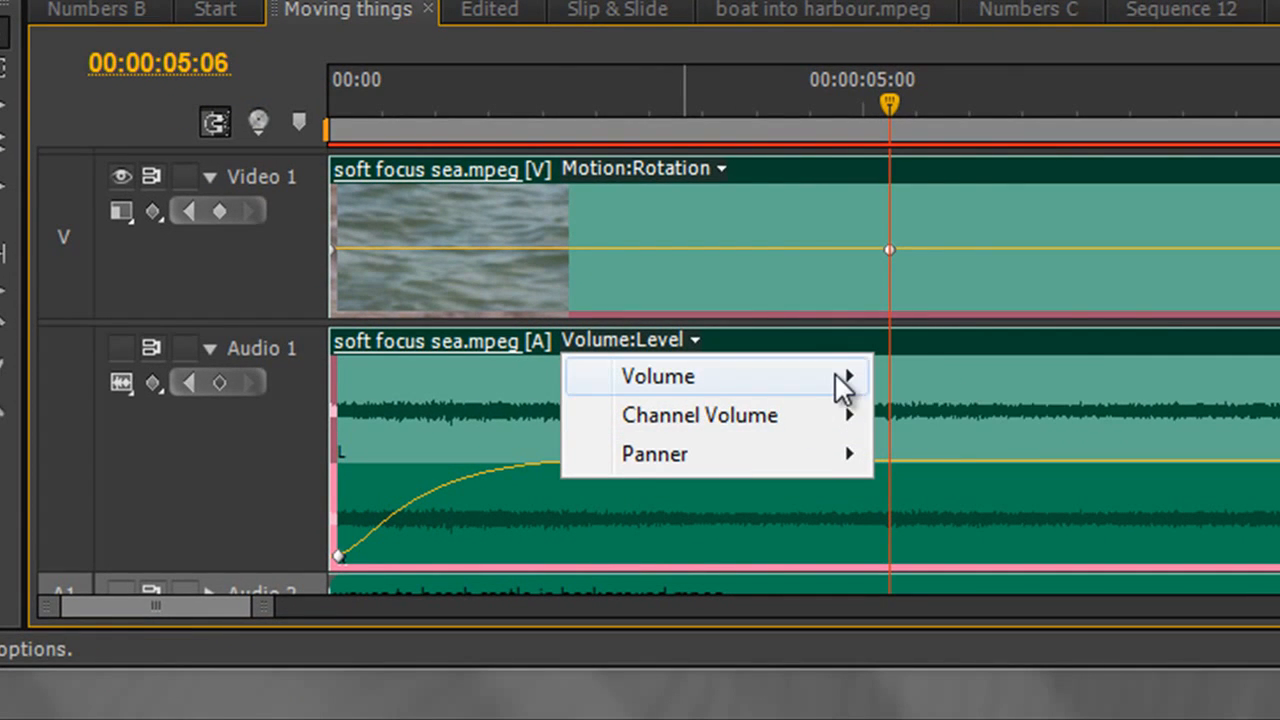
{"action": "mouse_move", "coordinate": [843, 416]}
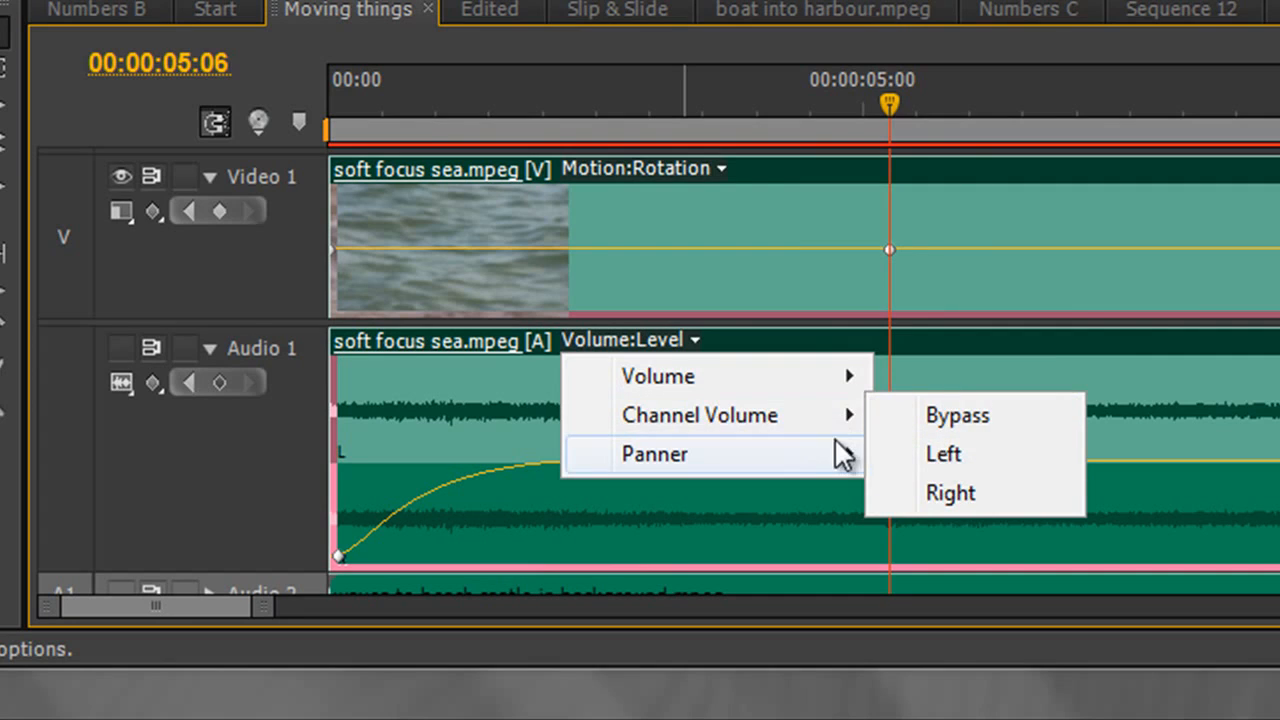
{"action": "mouse_move", "coordinate": [835, 452]}
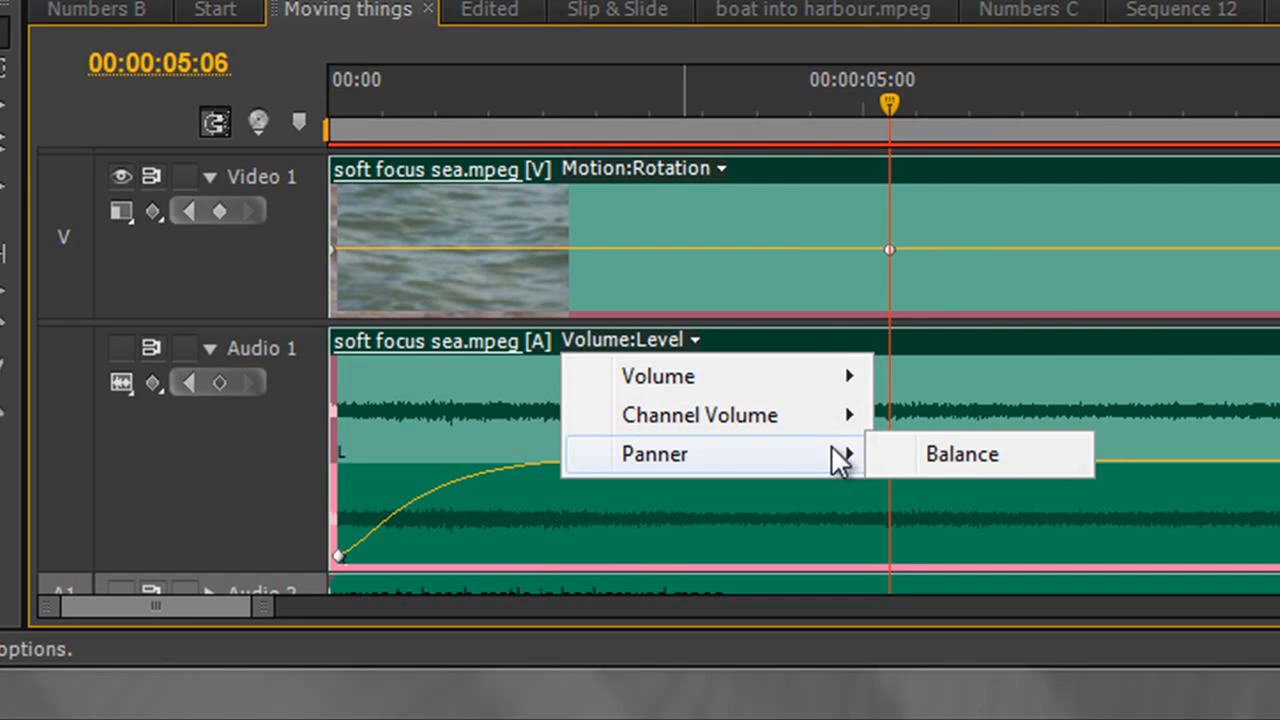
{"action": "left_click", "coordinate": [969, 459]}
{"action": "mouse_move", "coordinate": [979, 464]}
{"action": "left_mouse_down"}
{"action": "mouse_move", "coordinate": [988, 410]}
{"action": "mouse_move", "coordinate": [988, 500]}
{"action": "mouse_move", "coordinate": [986, 461]}
{"action": "mouse_move", "coordinate": [987, 473]}
{"action": "left_mouse_up"}
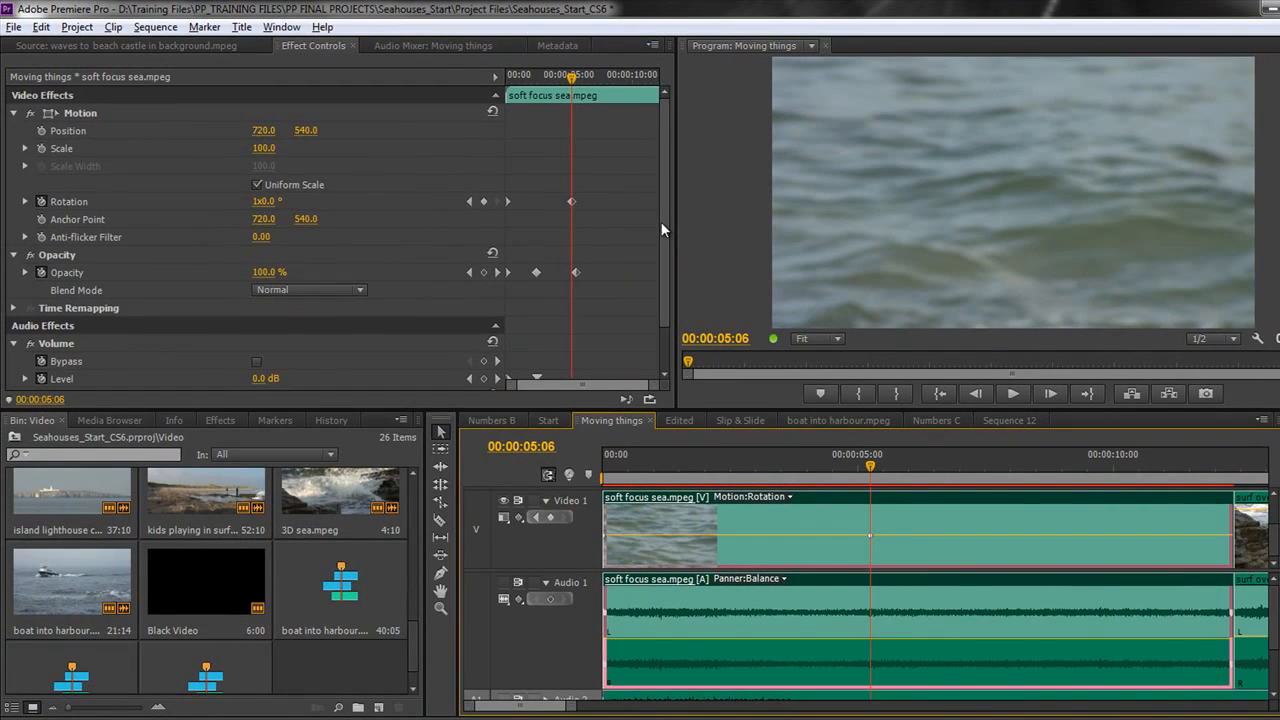
Step: Expand Panner to check that Balance reads 3.7, resize the panels, and show the Effects list
{"action": "left_click_drag", "start_coordinate": [663, 225], "coordinate": [667, 327]}
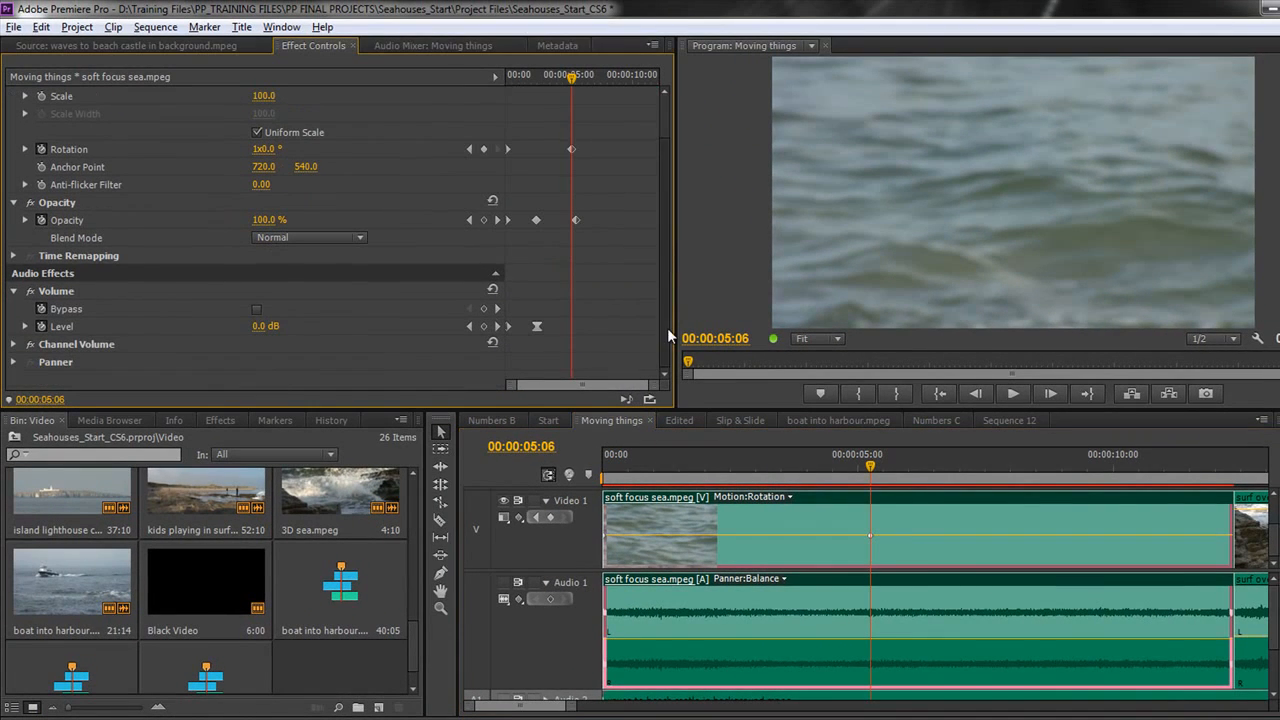
{"action": "left_click", "coordinate": [13, 362]}
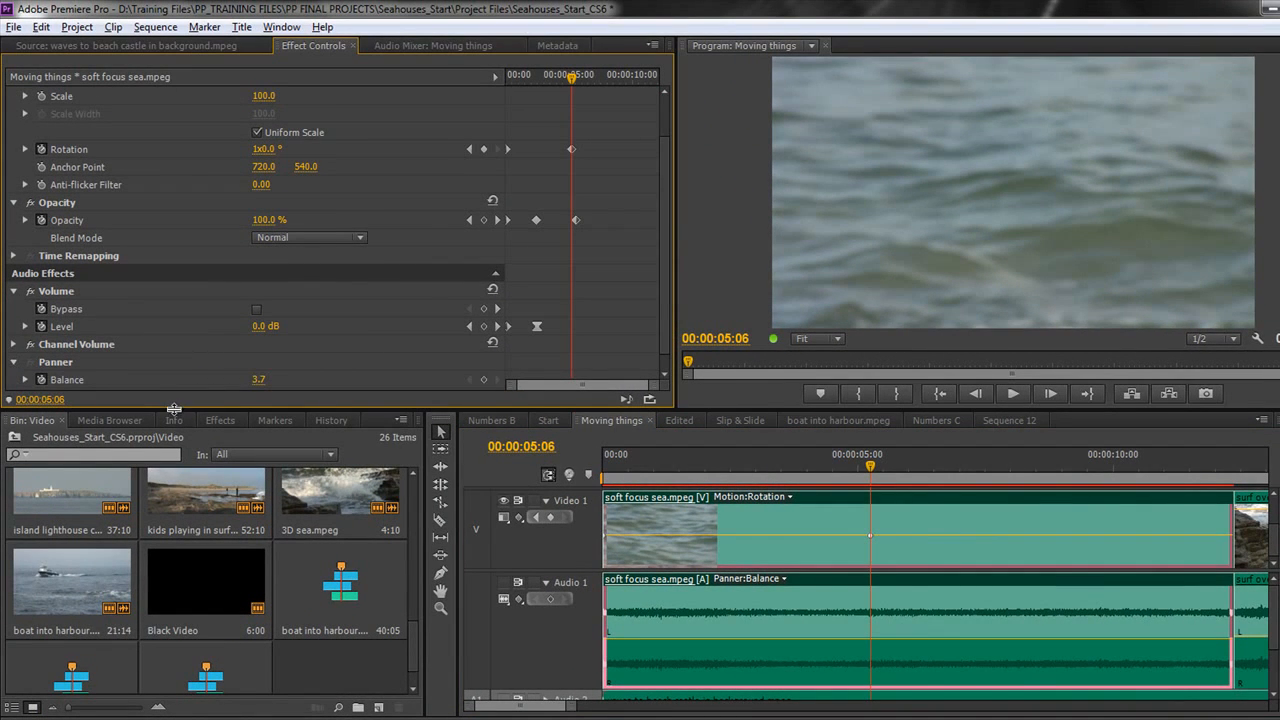
{"action": "left_click_drag", "start_coordinate": [172, 409], "coordinate": [158, 472]}
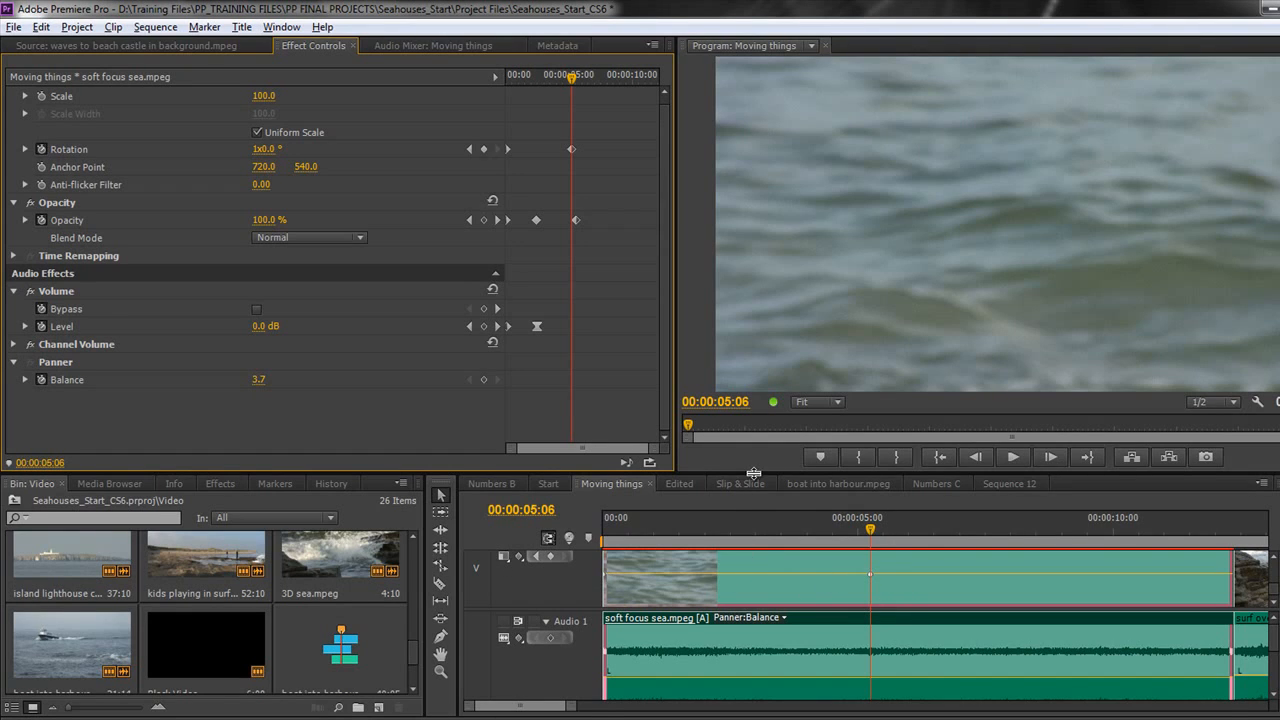
{"action": "left_click_drag", "start_coordinate": [753, 473], "coordinate": [750, 383]}
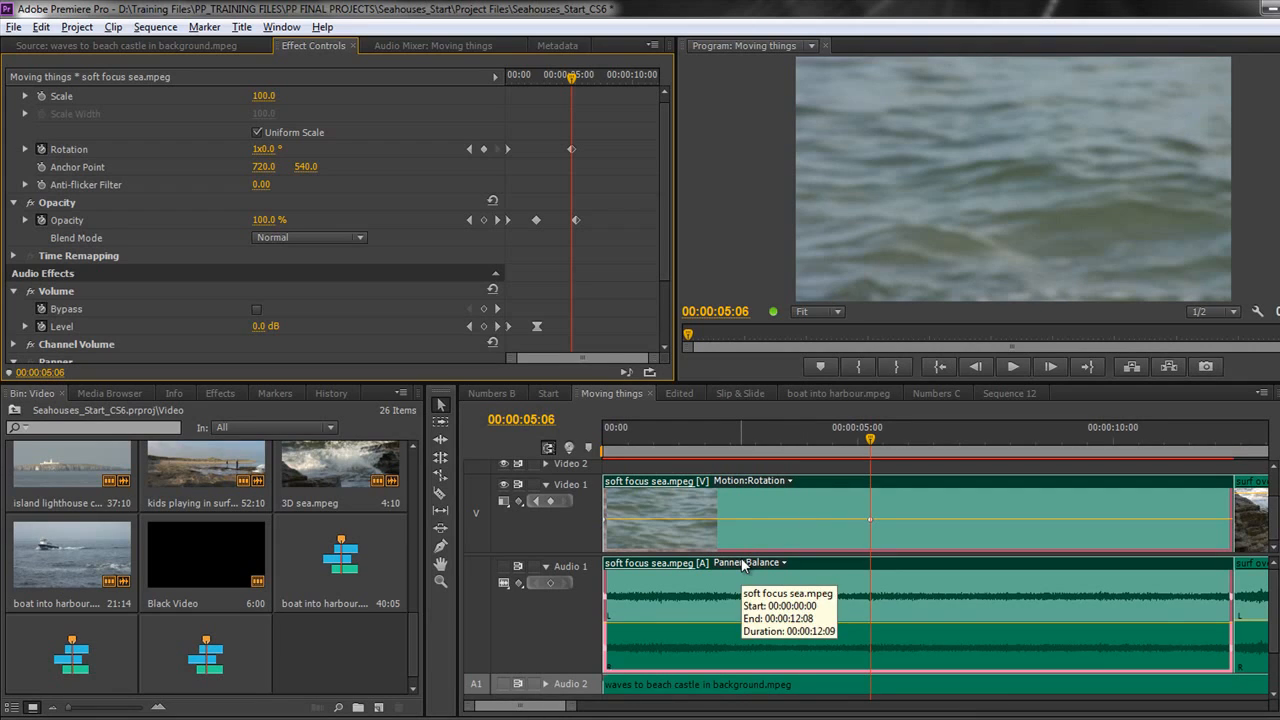
{"action": "left_click", "coordinate": [230, 391]}
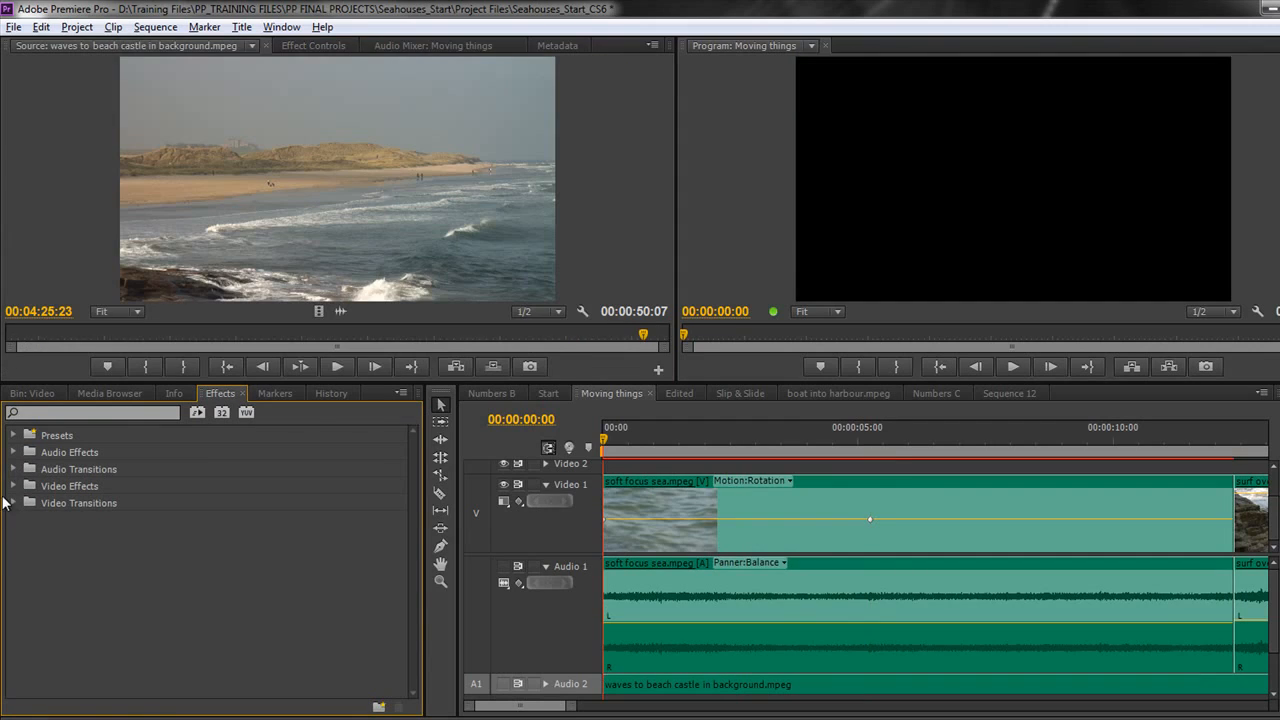
Step: Expand Video Transitions > Dissolve and the audio Crossfade transitions in the Effects panel
{"action": "left_click", "coordinate": [13, 503]}
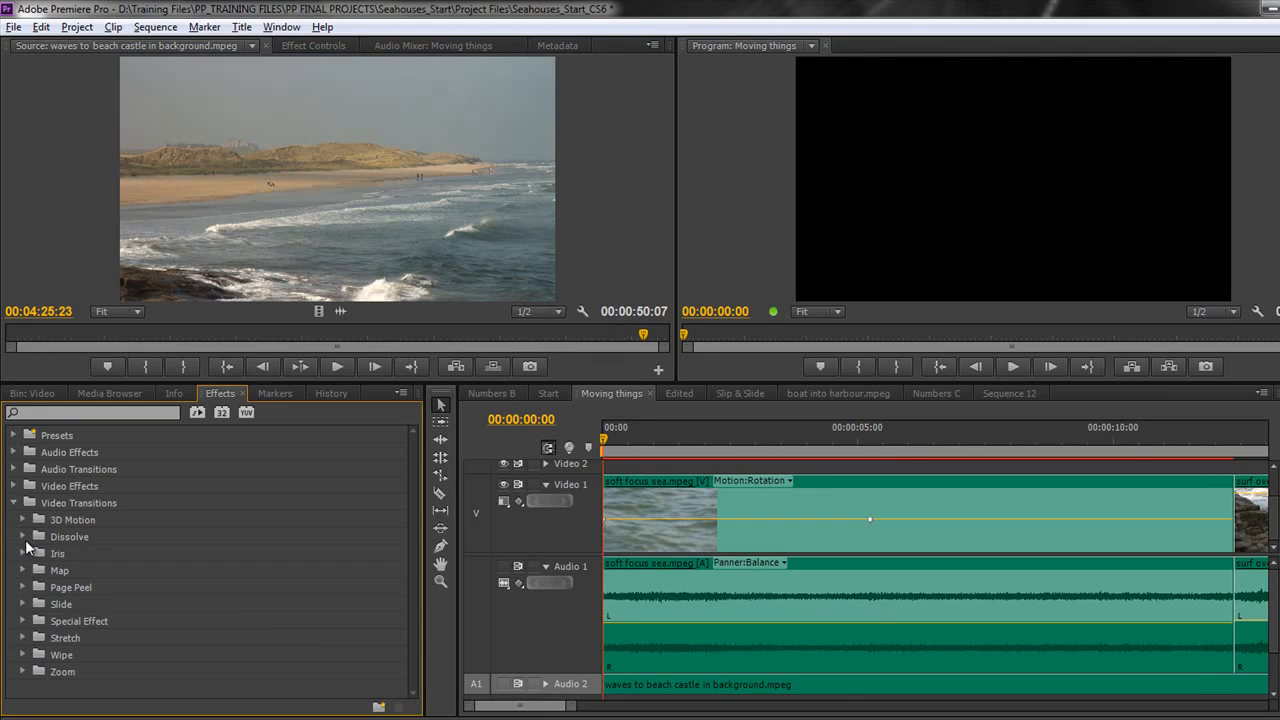
{"action": "left_click", "coordinate": [23, 537]}
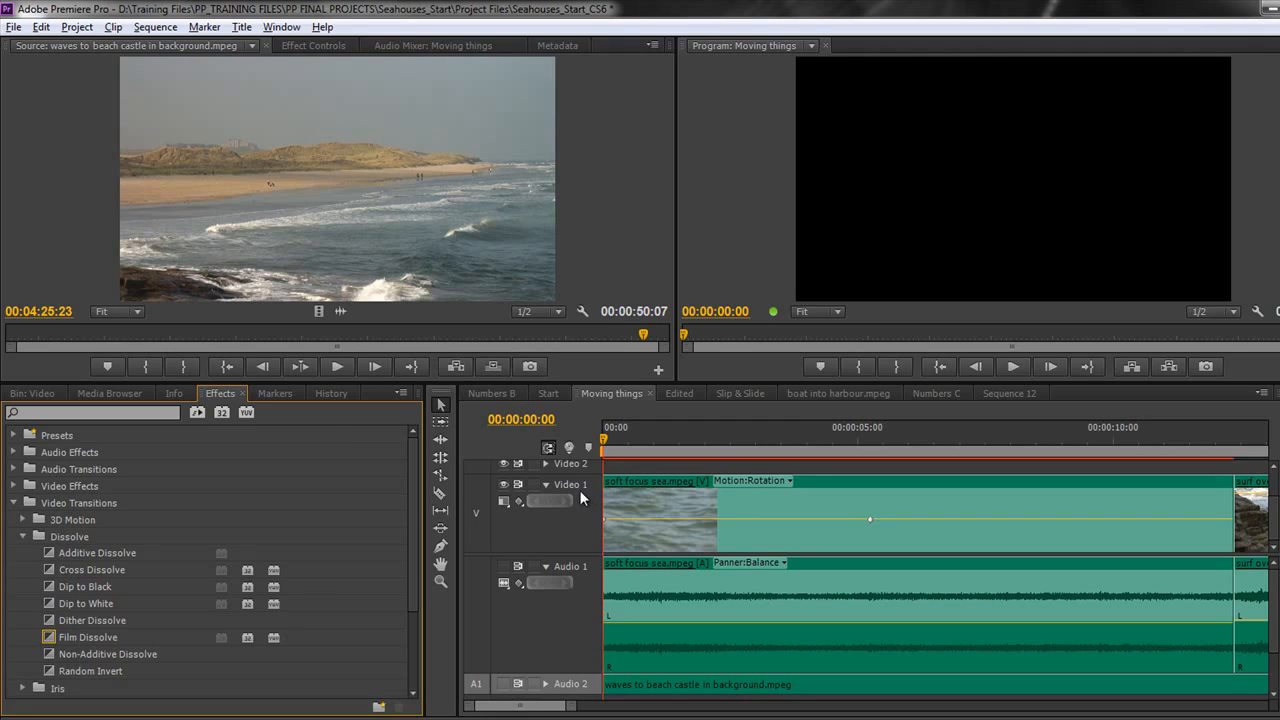
{"action": "left_click", "coordinate": [14, 469]}
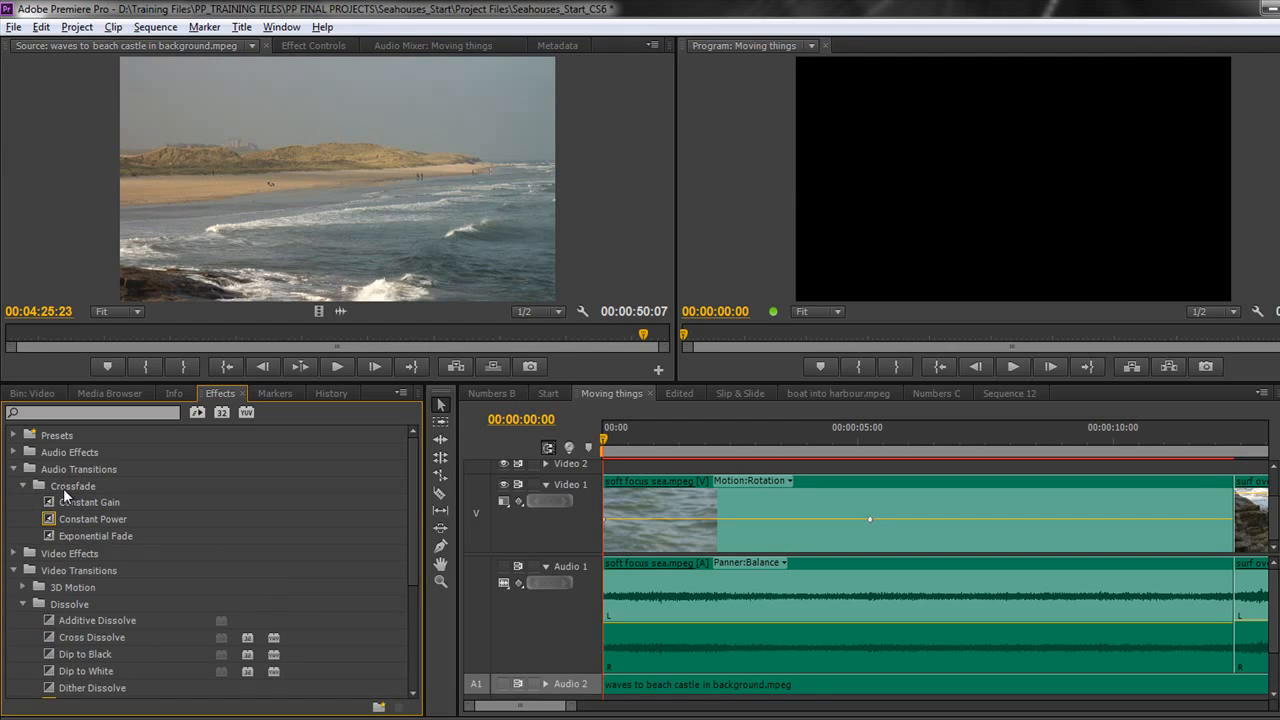